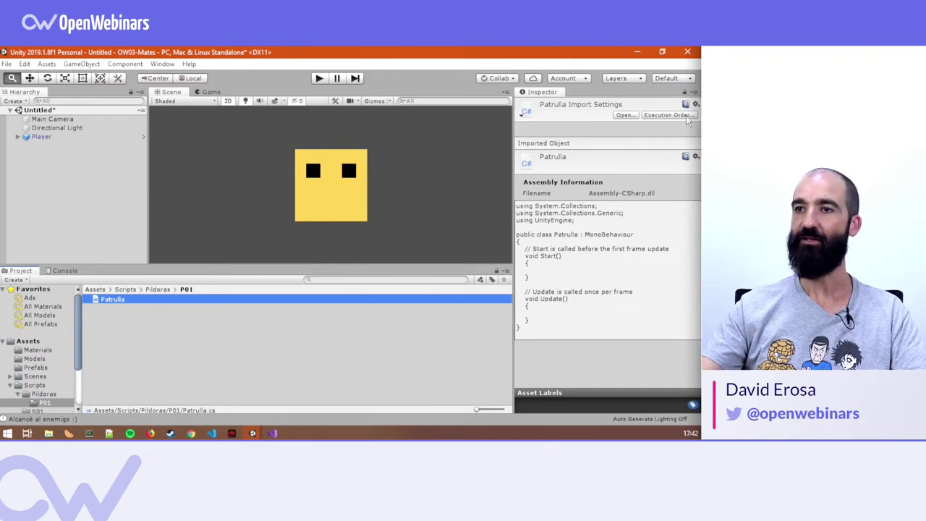
Select Player in the Hierarchy to show its Transform and yellow Sprite Renderer
left_click(57, 137)
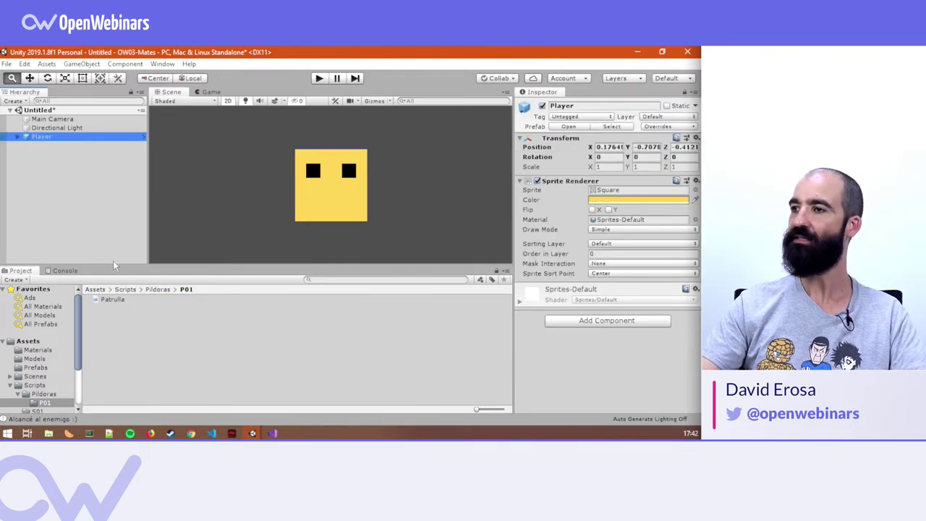
Open the Patrulla script and delete the comment above Start()
double_click(111, 298)
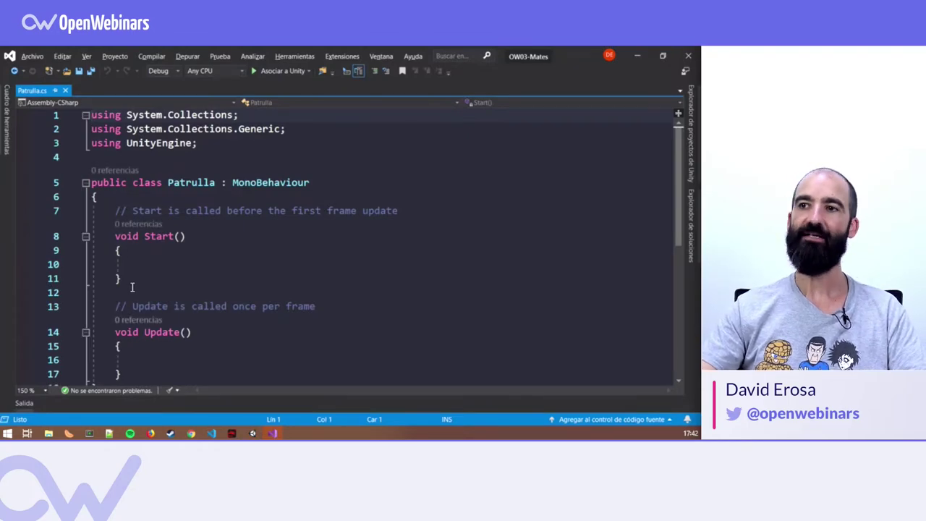
left_click(151, 210)
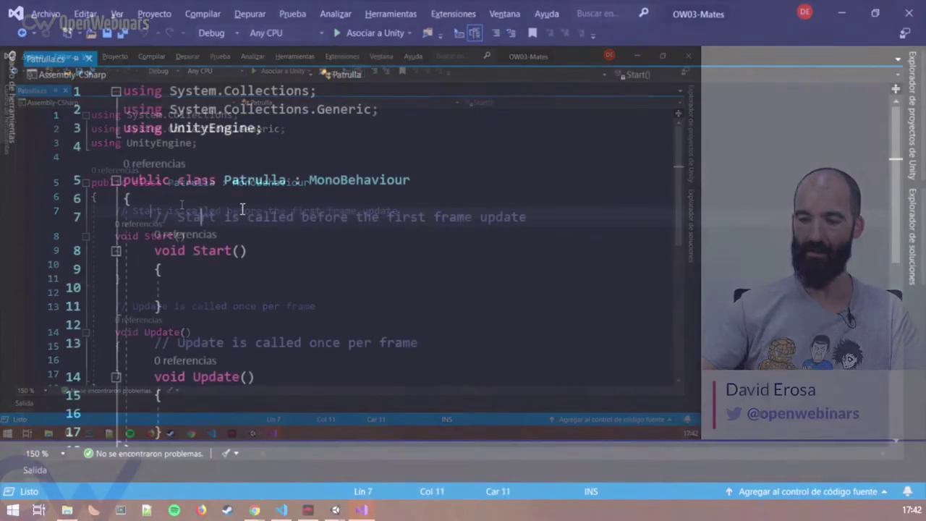
key("shift+End")
key("Delete")
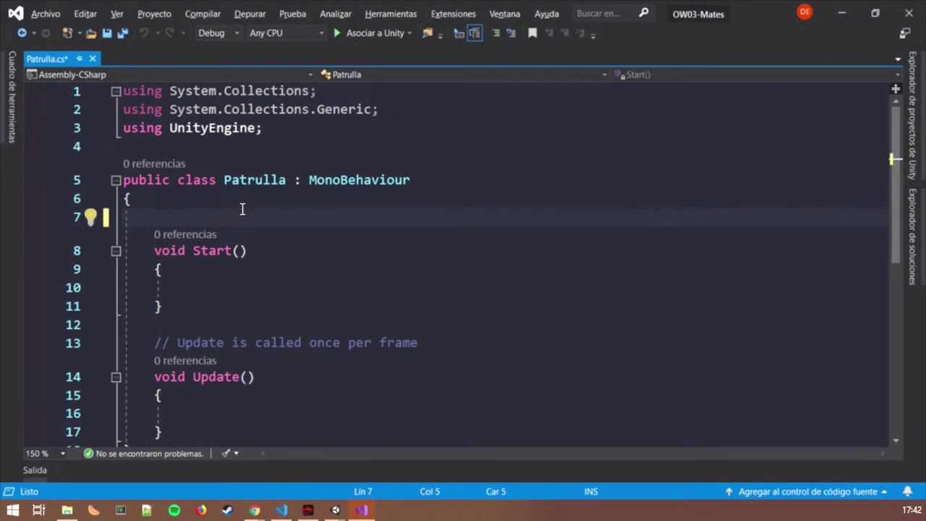
Declare public floats patrolSpeed = 0f and changeTargetDistance = 0.1f
type("public float patrol")
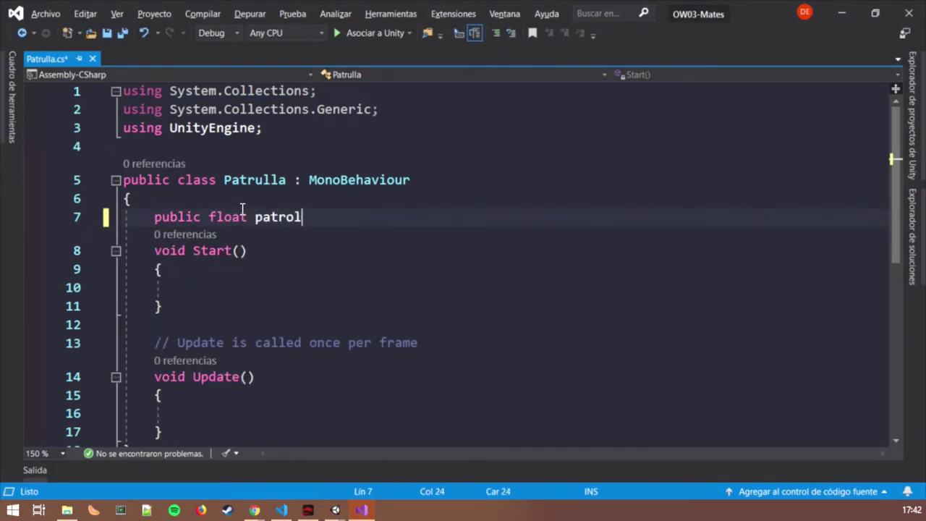
type("Speed = 0f;")
key("Return")
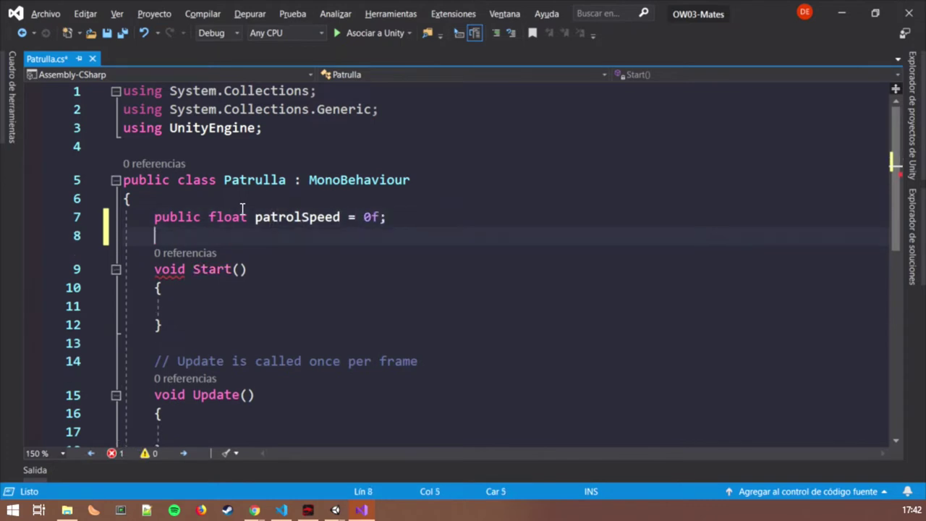
type("publi")
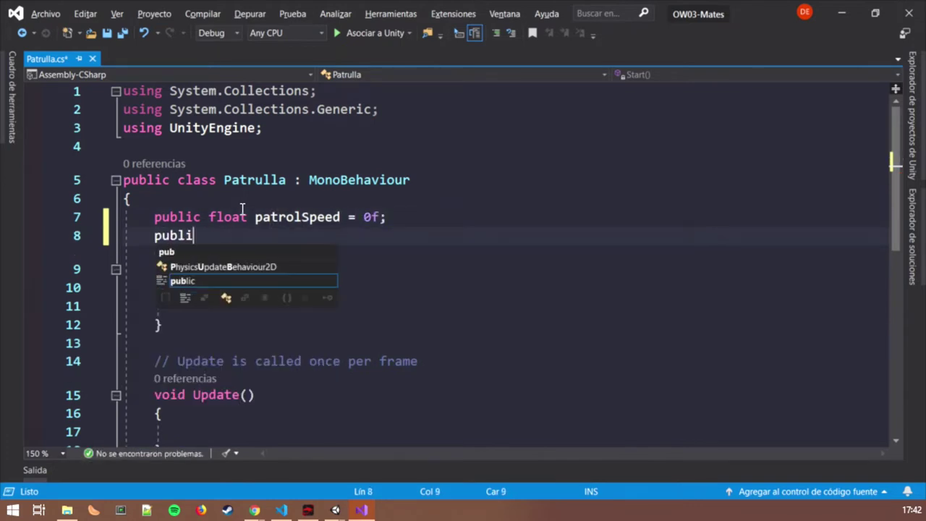
type("c float ")
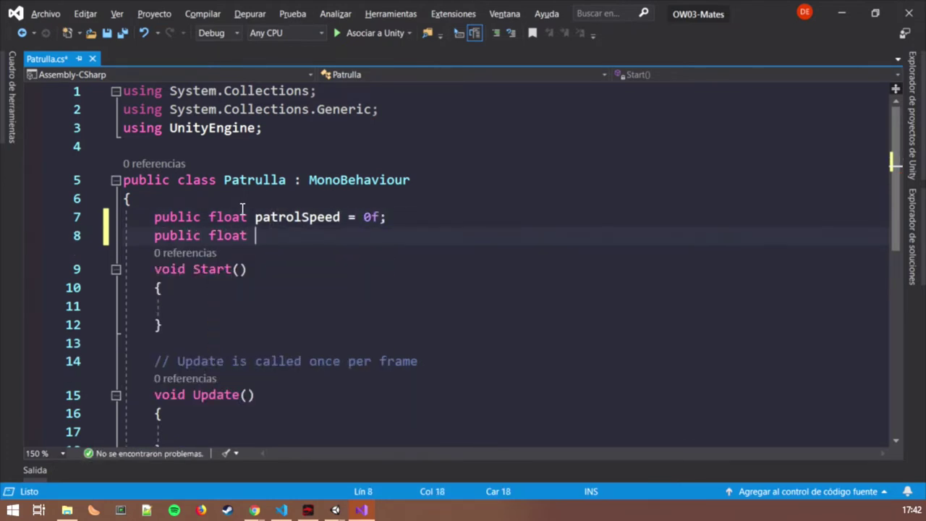
type("changeTargetDistance")
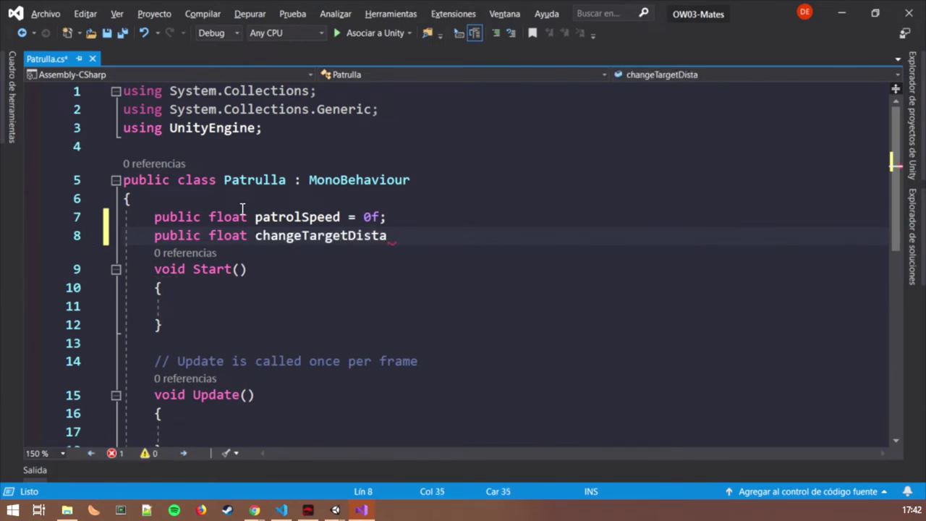
type(" = 0.1f;")
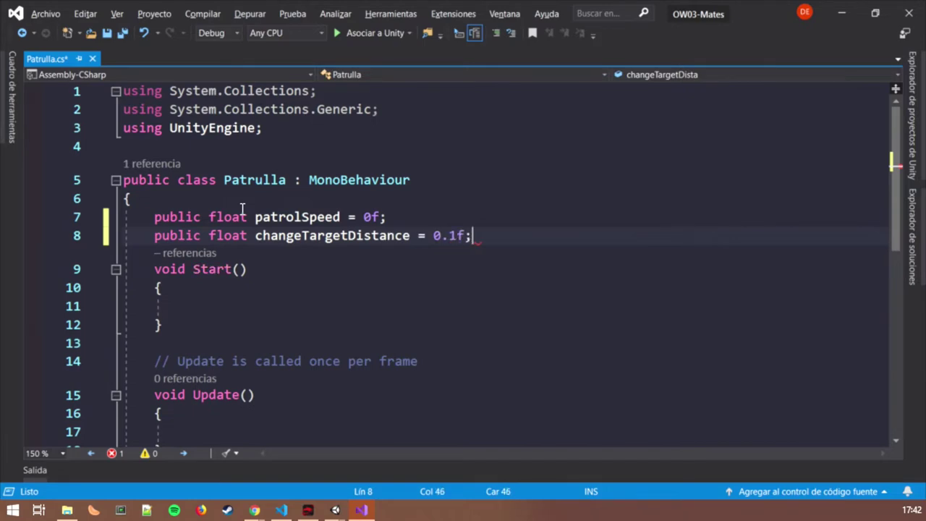
key("Return")
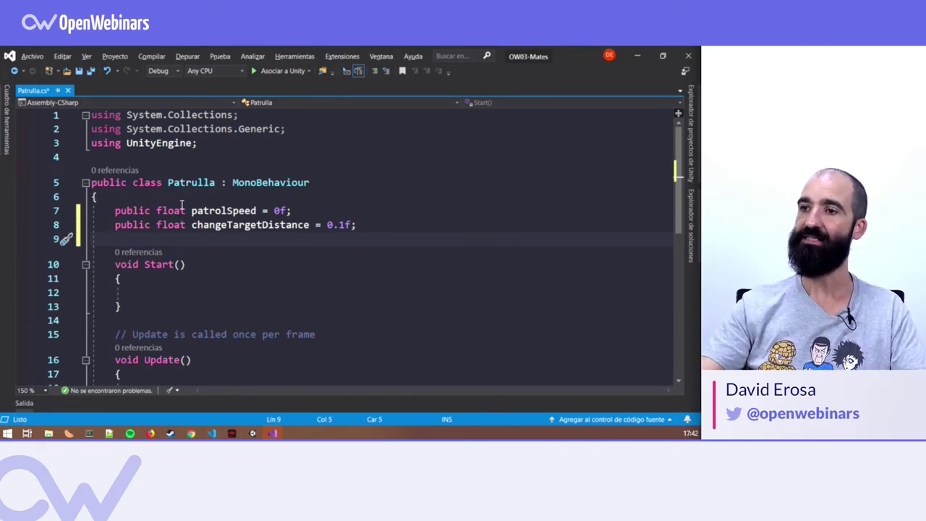
Add a public Transform[] patrolPoints field and save the script
left_click(372, 226)
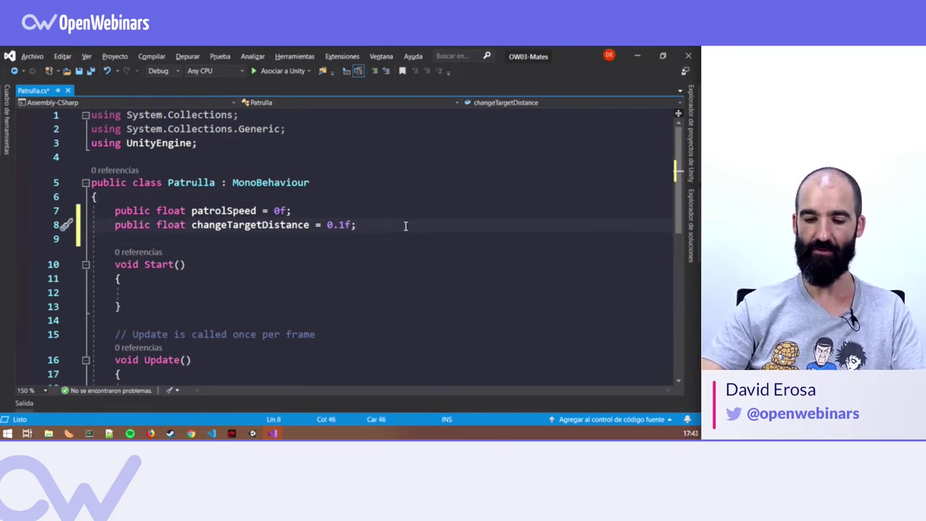
key("Return")
type("public ")
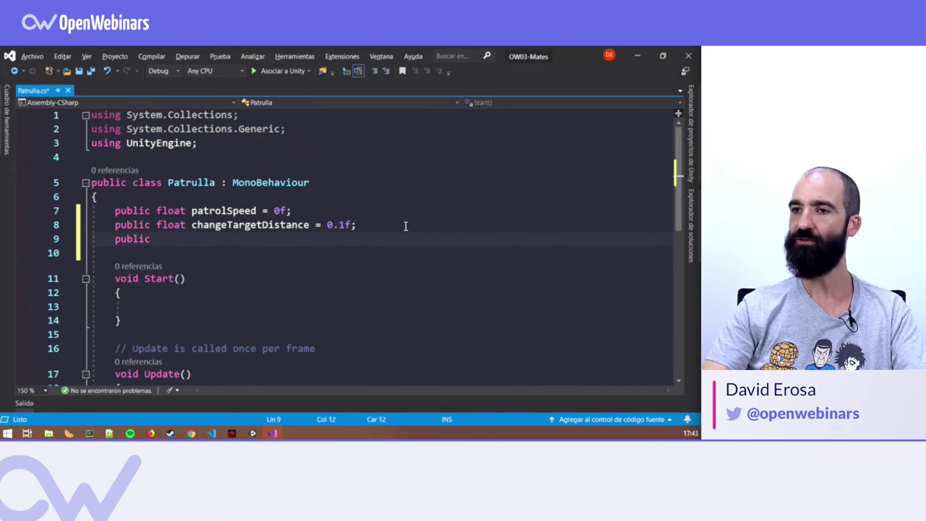
type("Transfor")
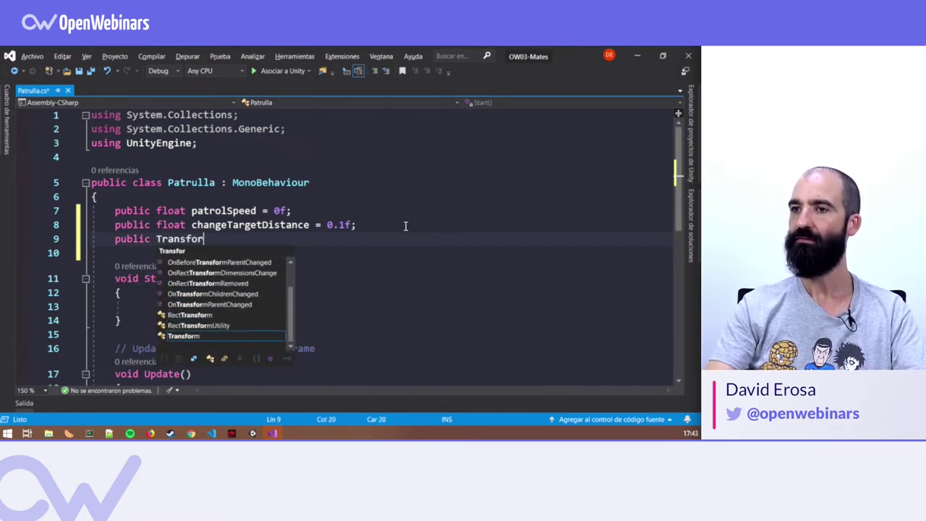
type("m")
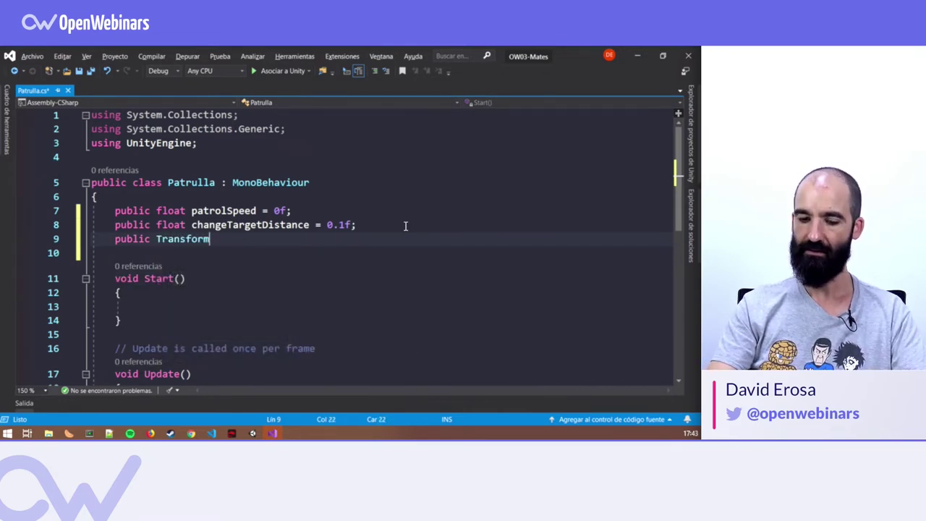
type(" [")
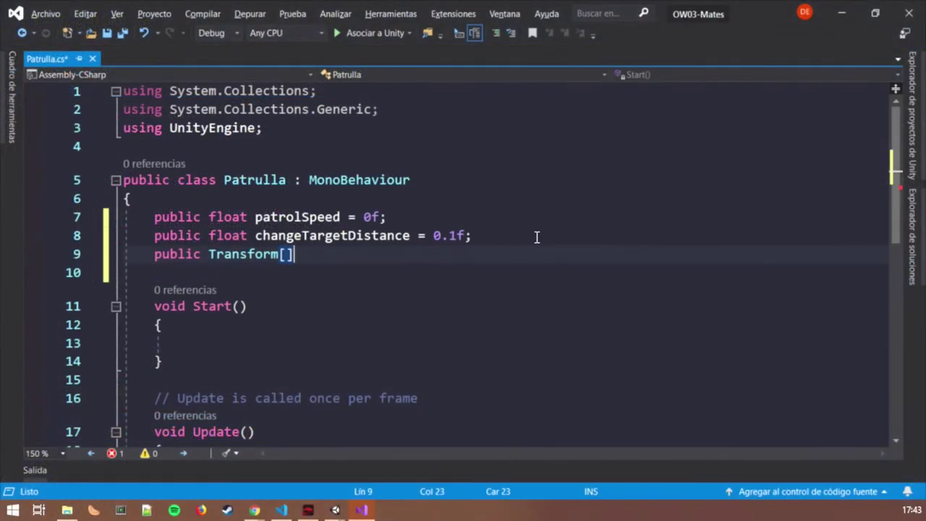
type(" patrolPo")
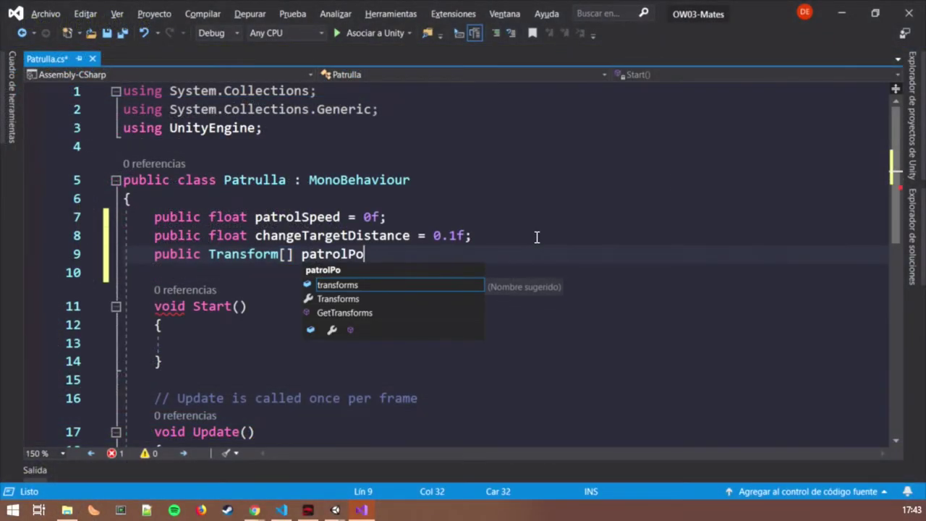
type("ints;")
key("Return")
key("ctrl+s")
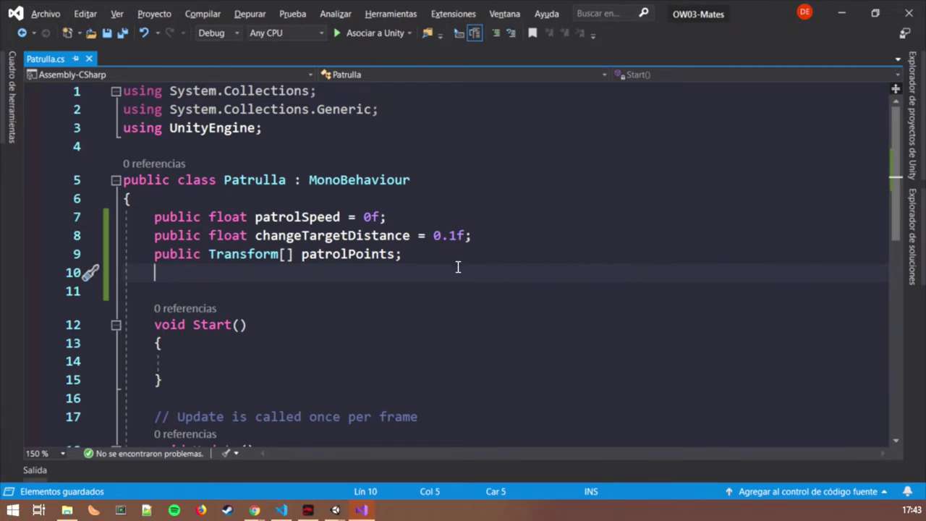
Add an int currentTarget = 0 counter field below it
key("Return")
type("int ")
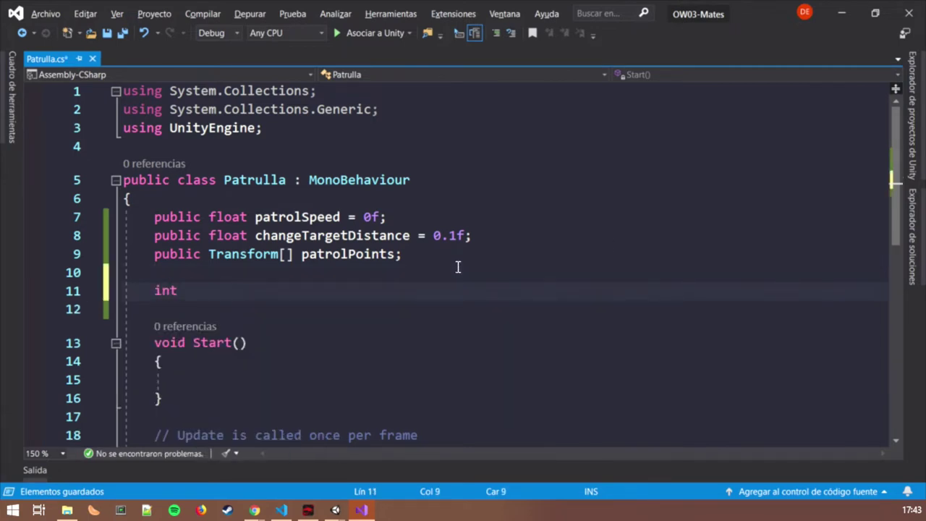
type("current")
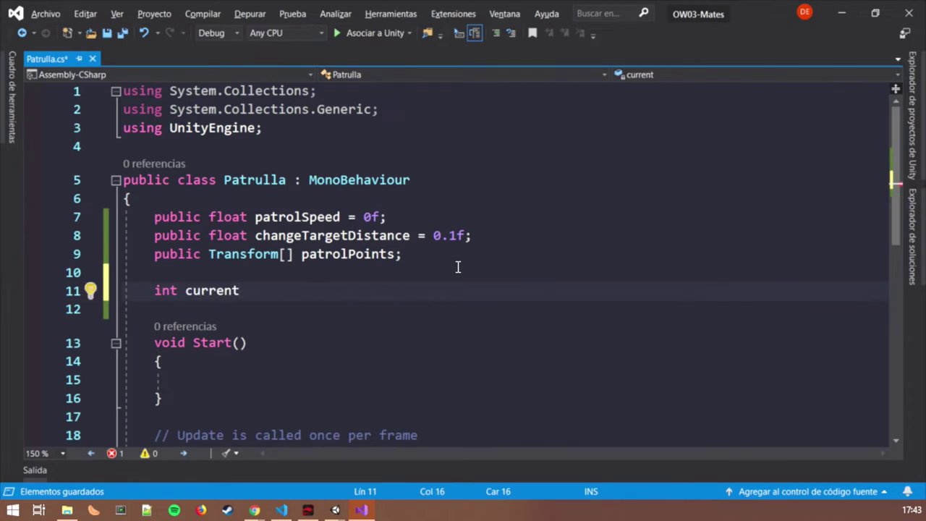
type("Target = 0;")
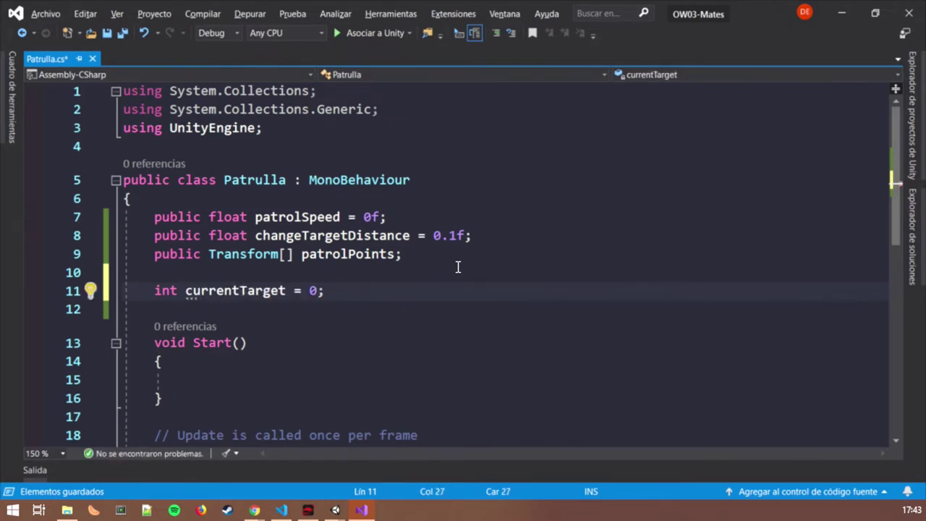
key("Return")
key("Return")
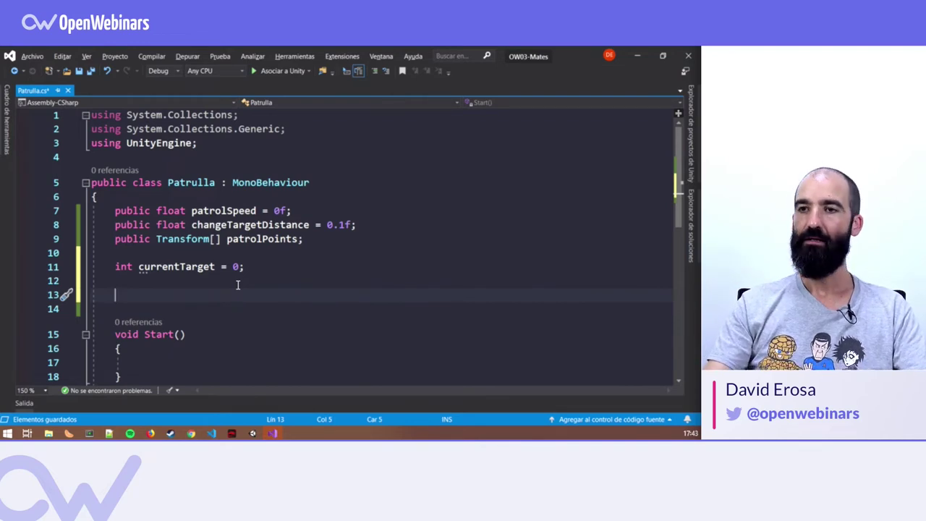
Delete the Start() method and the comment above Update()
scroll(224, 287, "down", 3)
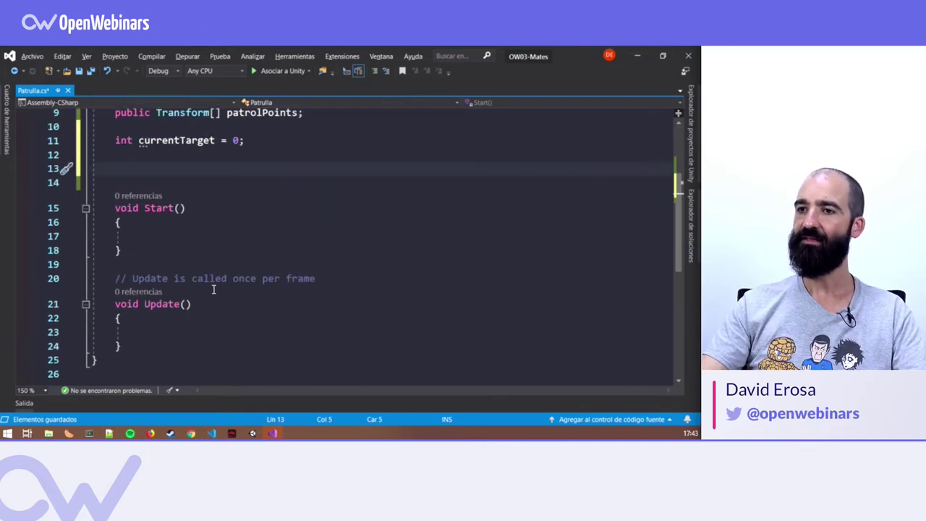
left_click_drag(335, 281, 76, 210)
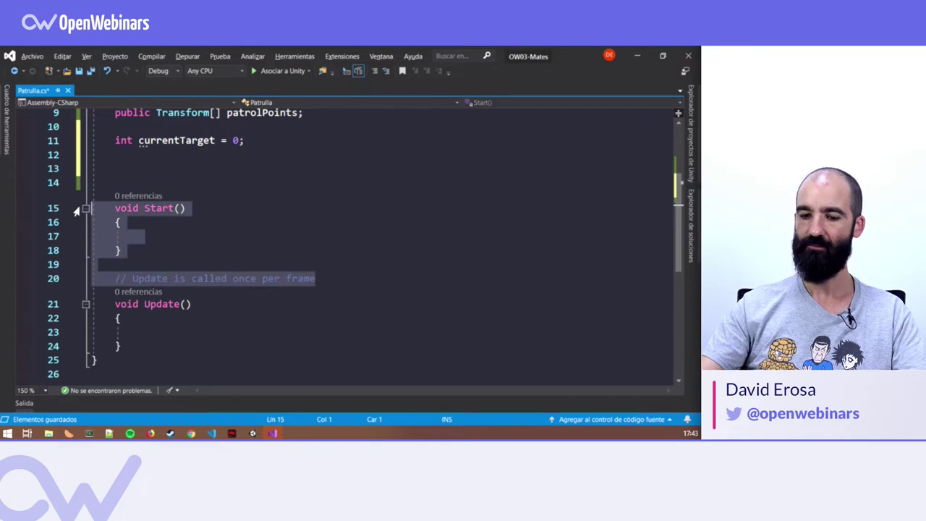
key("Delete")
key("BackSpace")
key("BackSpace")
key("BackSpace")
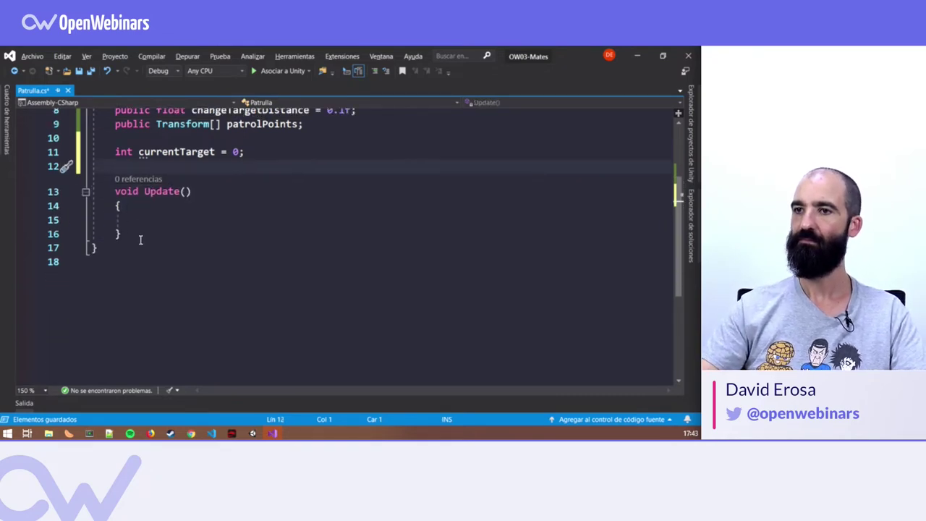
Add an empty private bool MoveToTarget() method below Update()
left_click(139, 232)
key("Return")
key("Return")
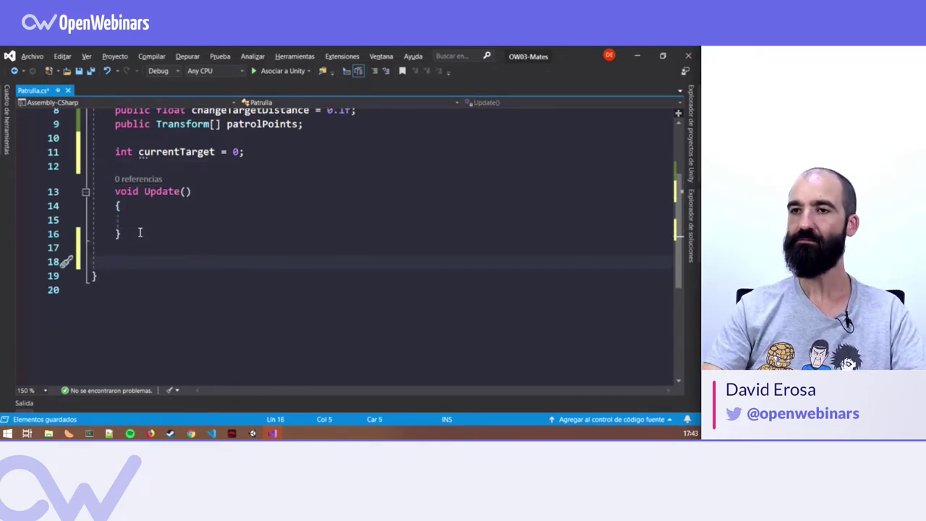
type("private bo")
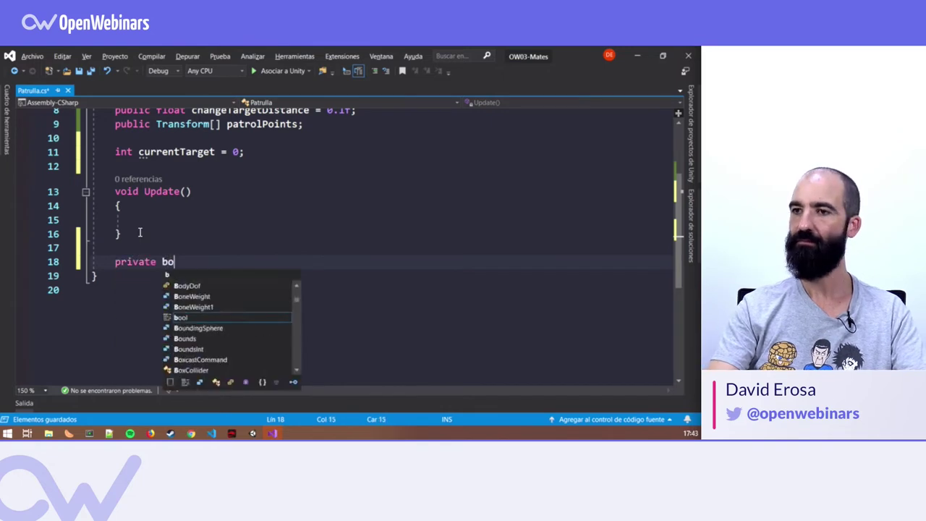
type("ol MoveToT")
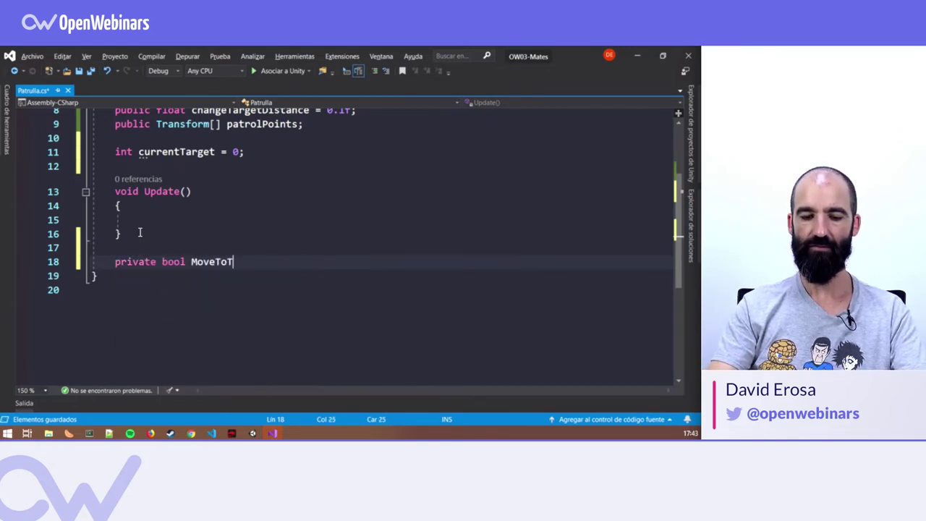
type("(){")
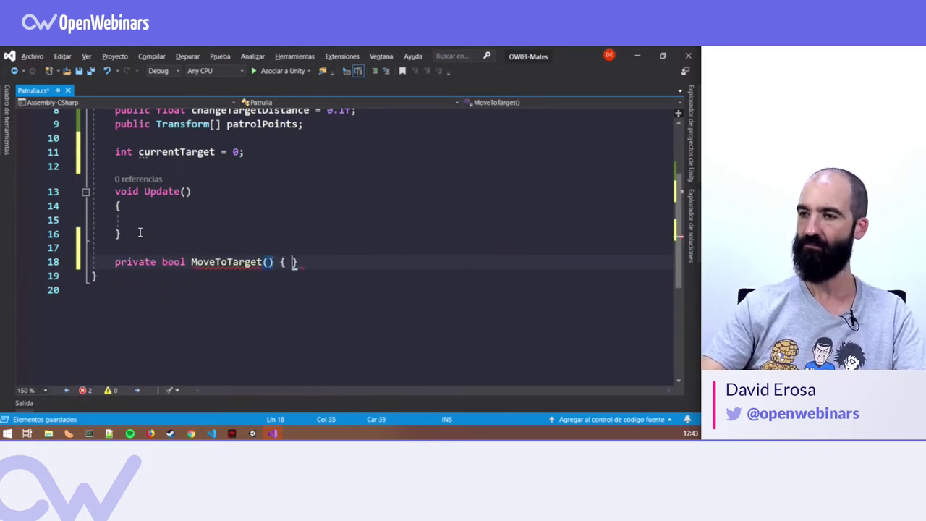
key("Return")
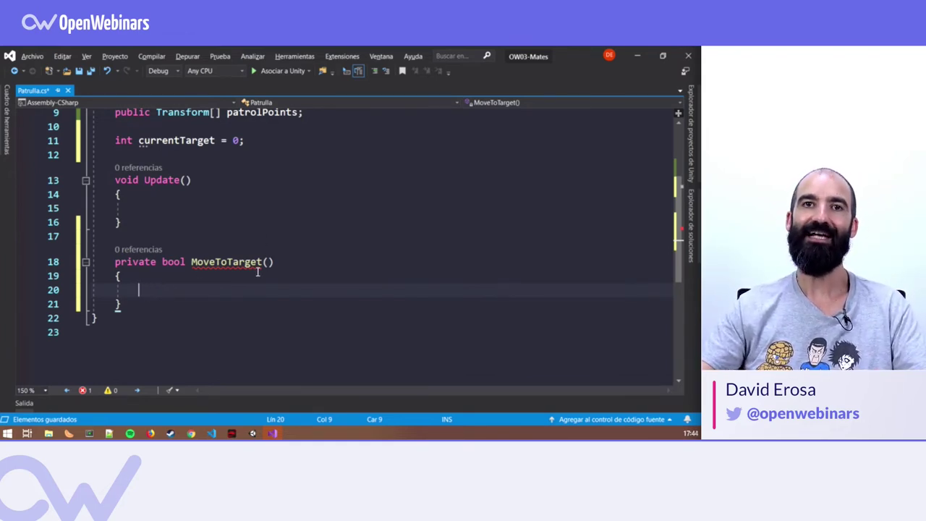
Write Vector3 distanceVector = patrolPoints[currentTarget].position - transform.position in MoveToTarget
type("Vector")
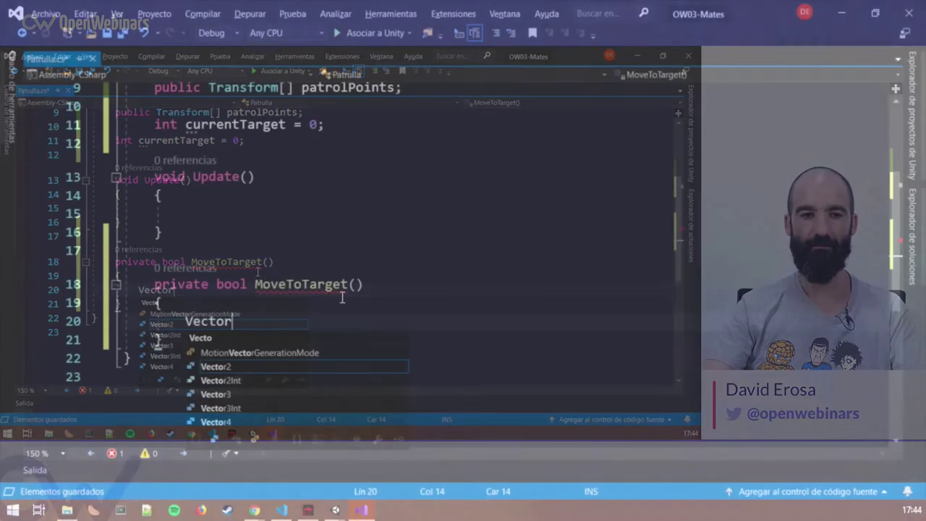
type("3 distance")
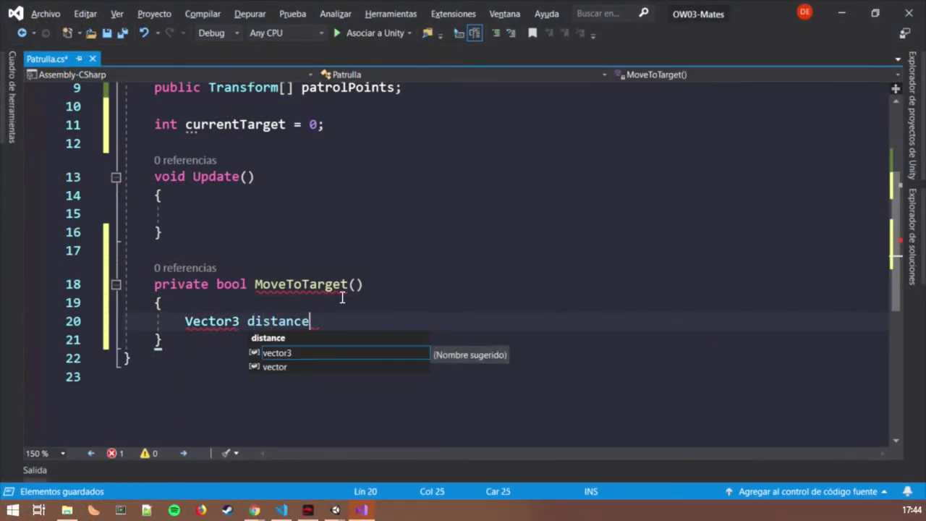
type("Vector = ")
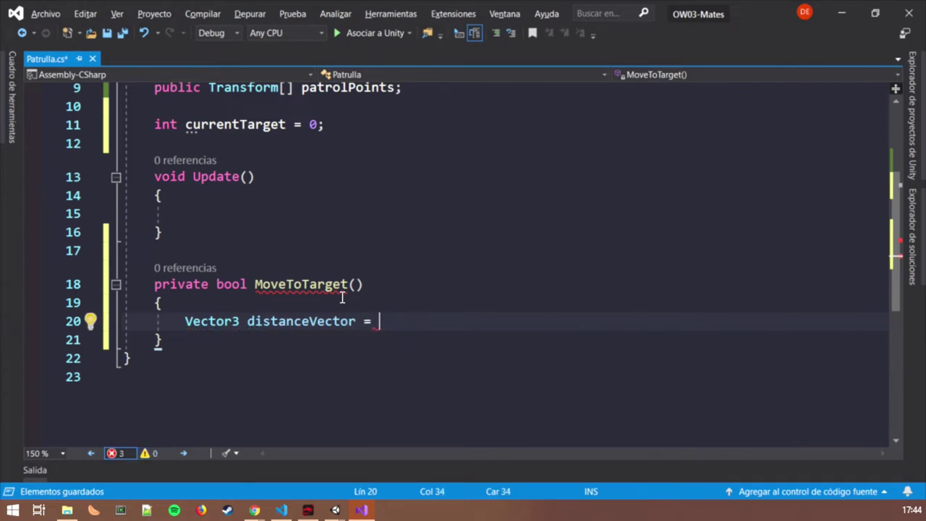
type("patrolPoints")
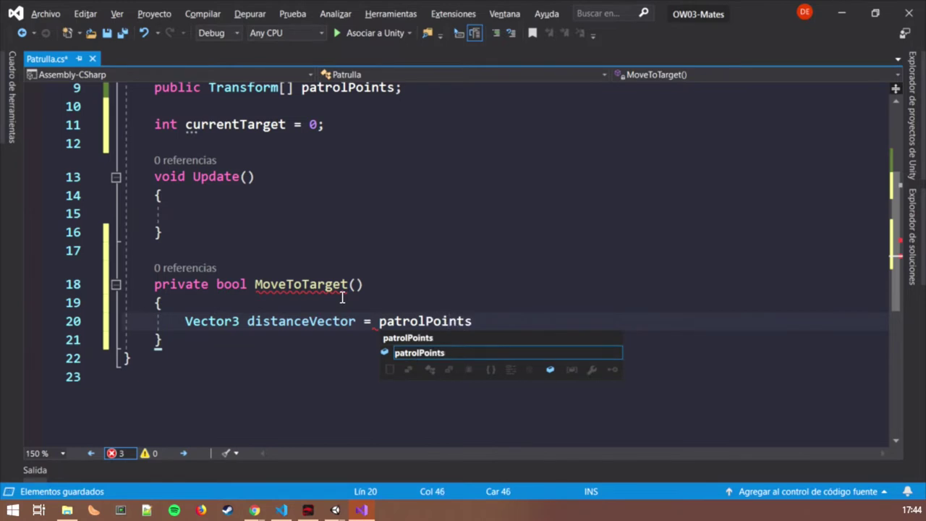
type("[current")
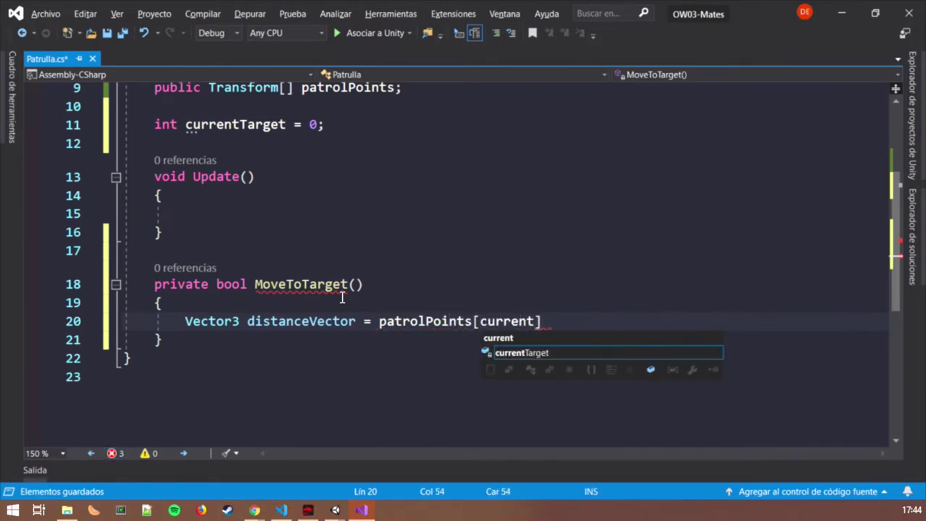
key("Tab")
type("].positi")
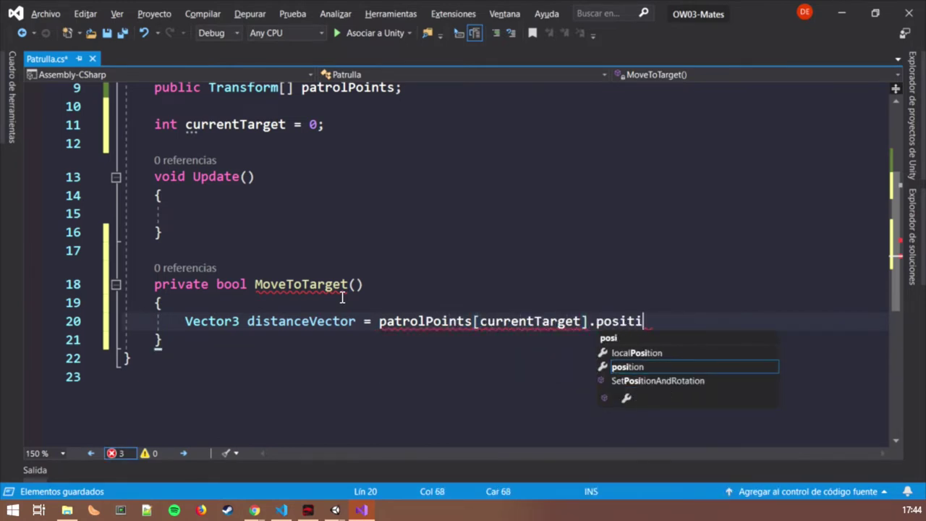
type("on - ")
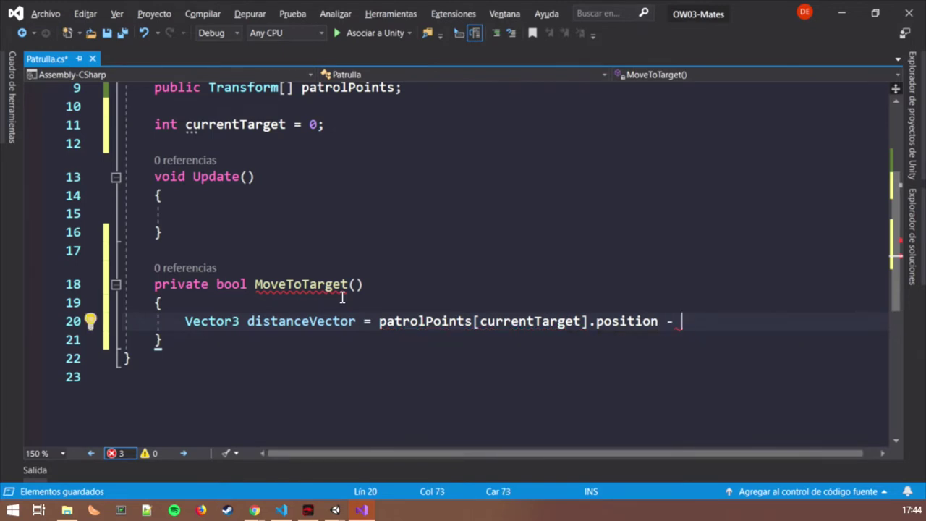
type("trans")
key("Tab")
type(".")
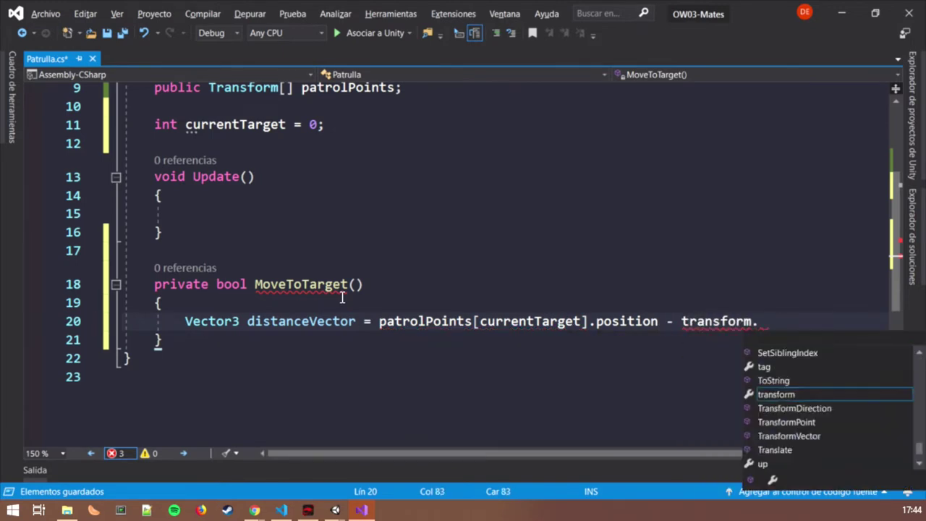
type("position")
type(";")
key("Return")
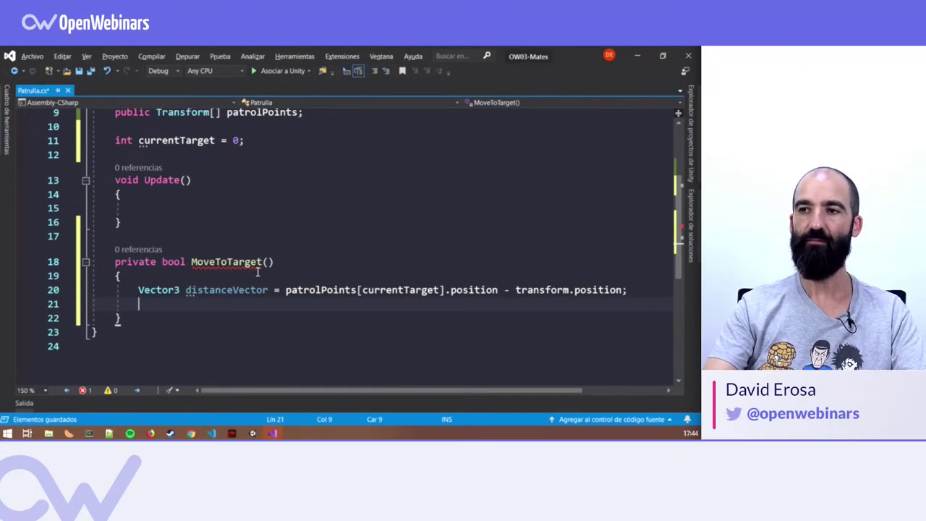
type("if(dist")
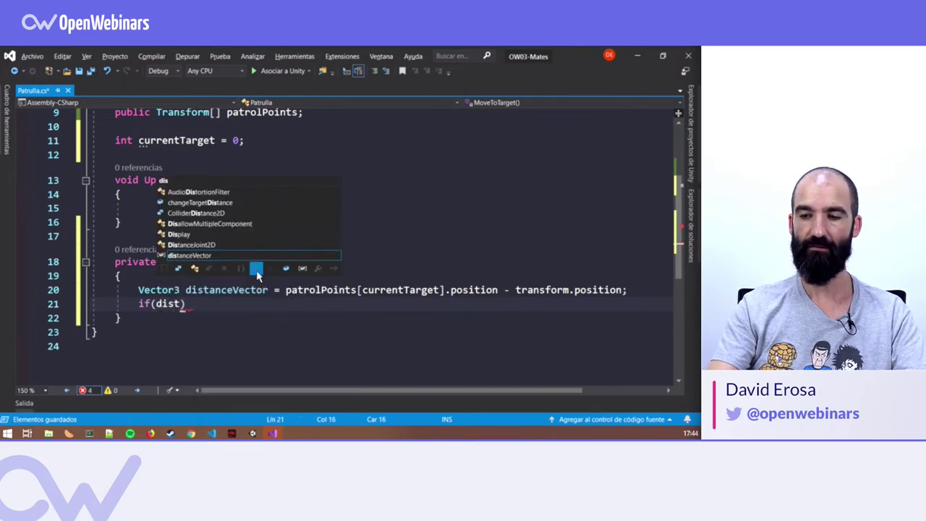
type("anceVector.m")
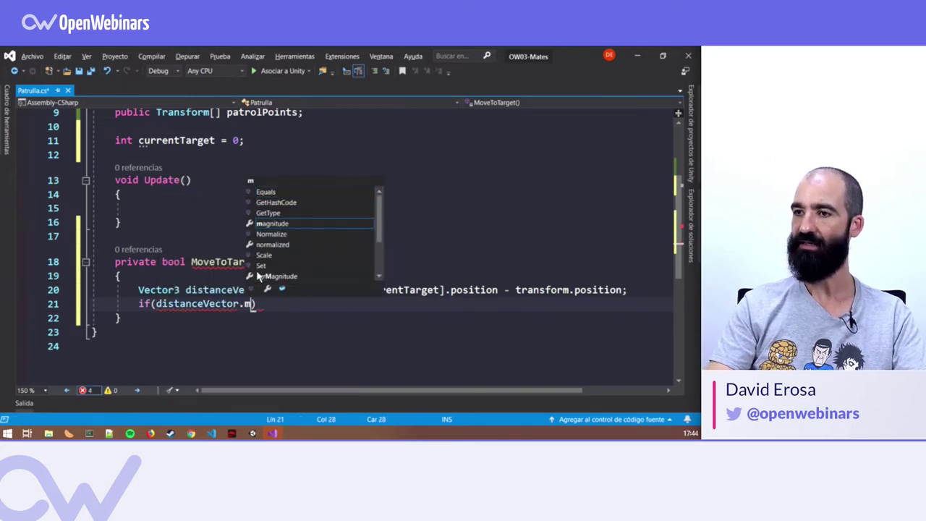
type("a")
Return true when distanceVector.magnitude < changeTargetDistance
key("Tab")
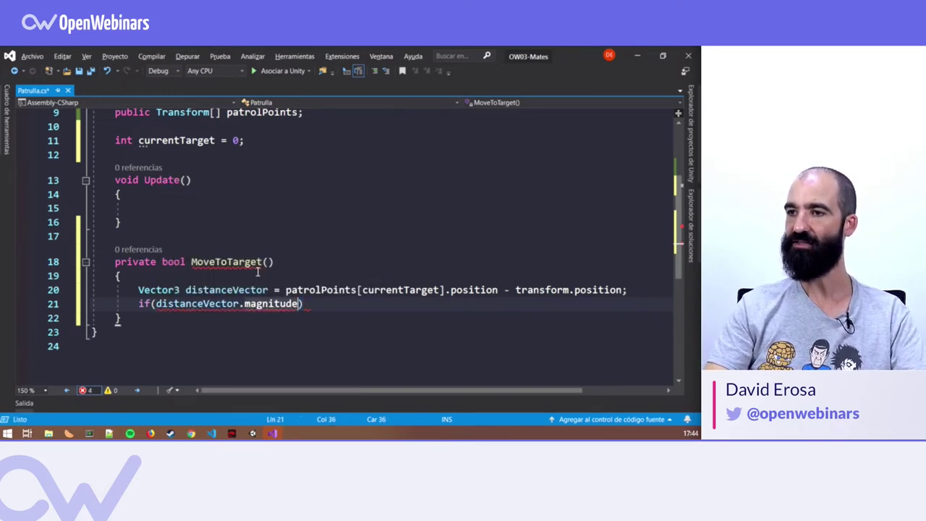
key("BackSpace")
type("< ")
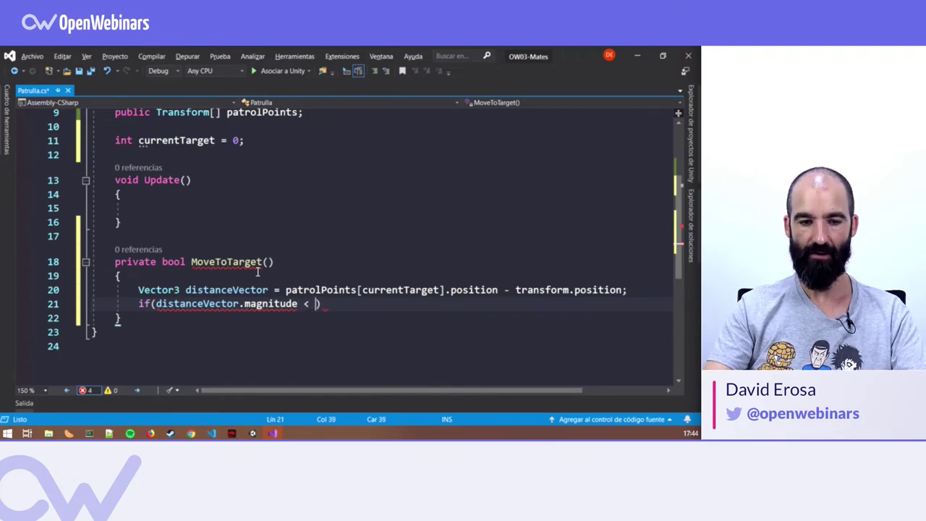
type("change")
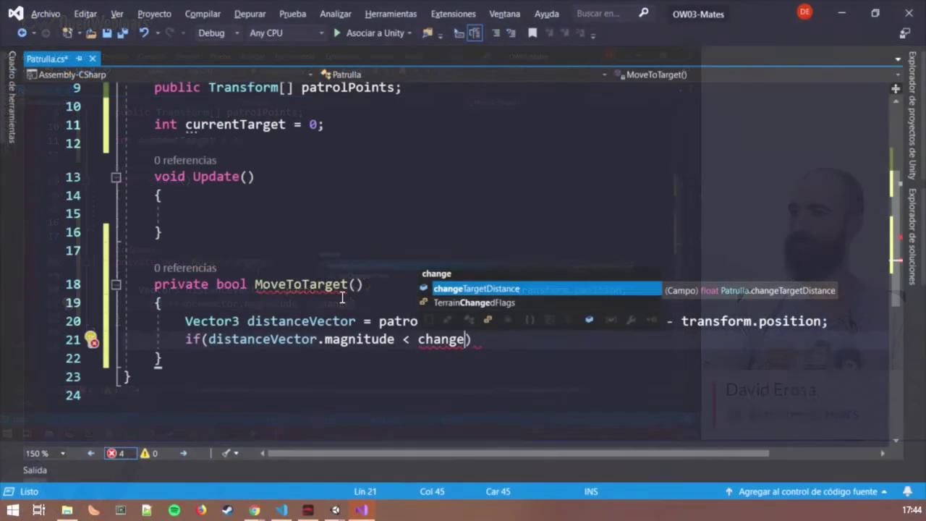
key("Tab")
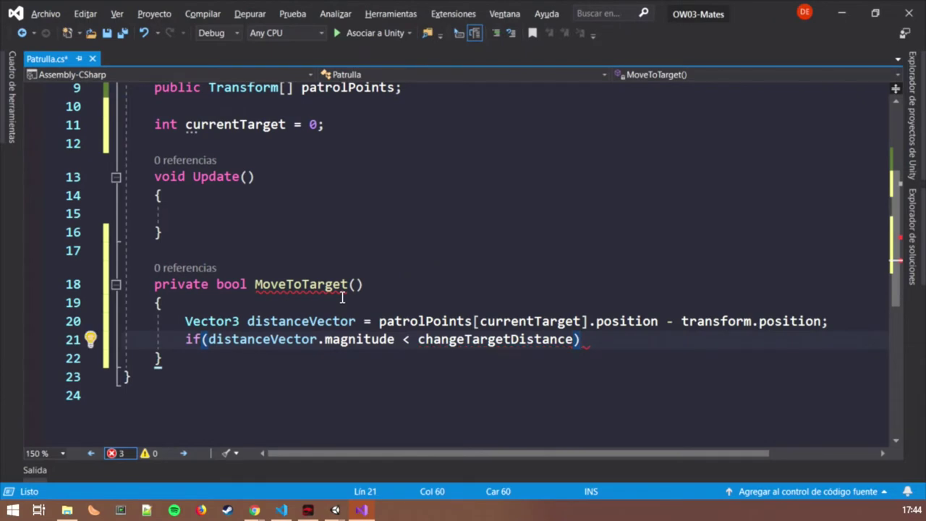
type("{")
key("Return")
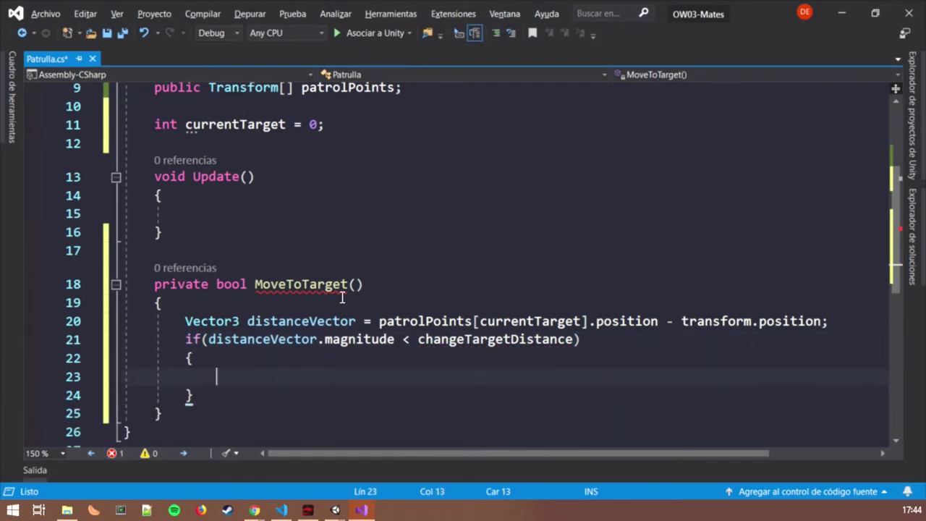
type("return true;")
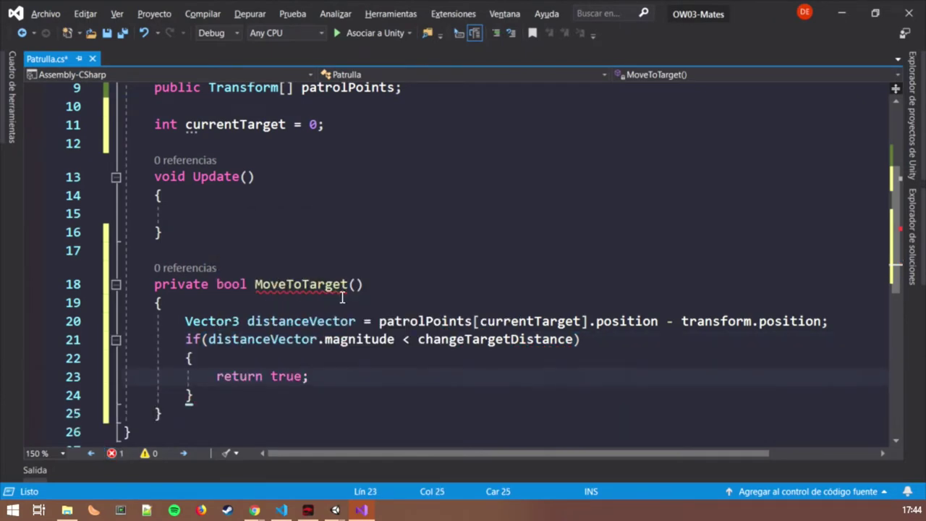
Add return false after the if block and review the finished arrival check
key("Down")
key("Return")
key("Return")
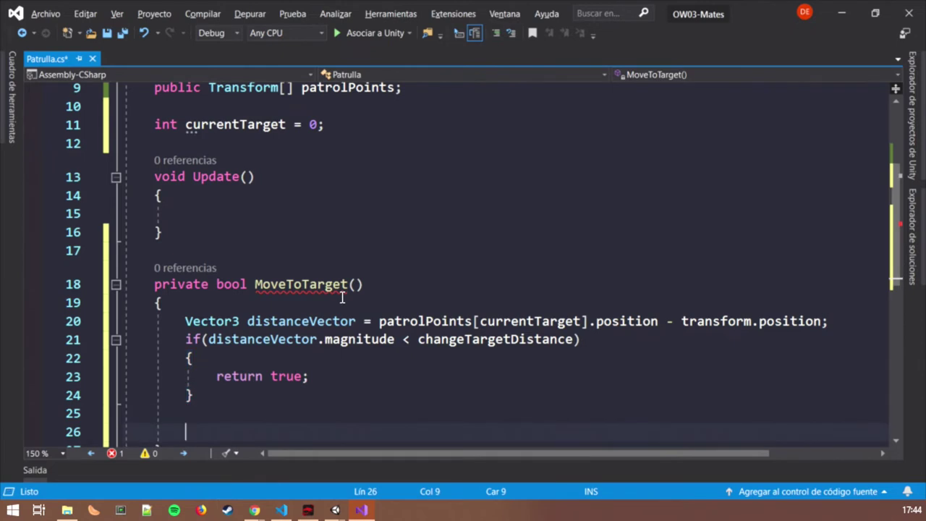
type("return fal")
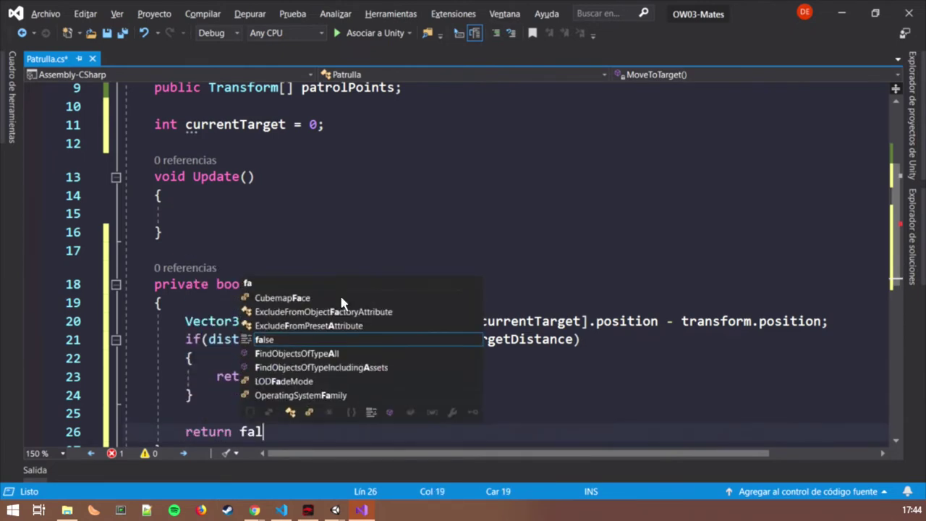
type("se;")
key("Up")
key("Return")
key("Return")
key("Up")
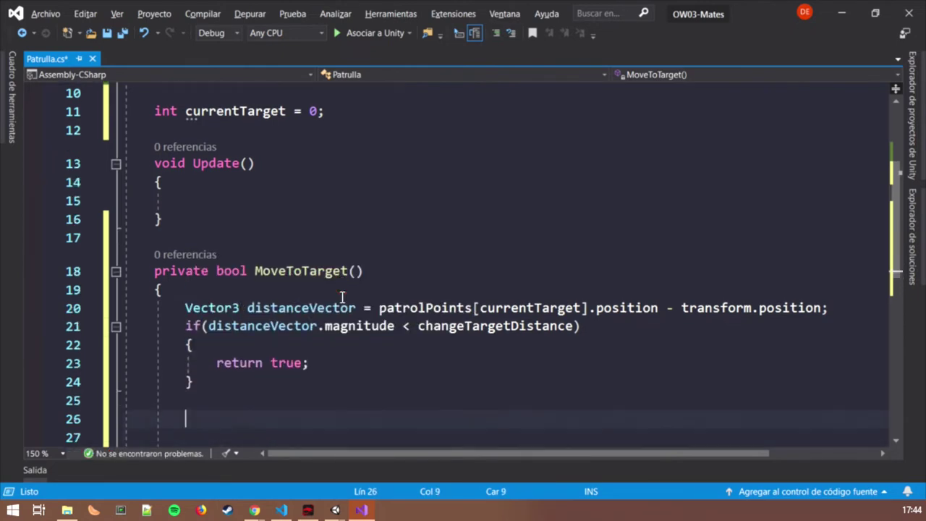
scroll(342, 298, "down", 1)
scroll(342, 298, "down", 1)
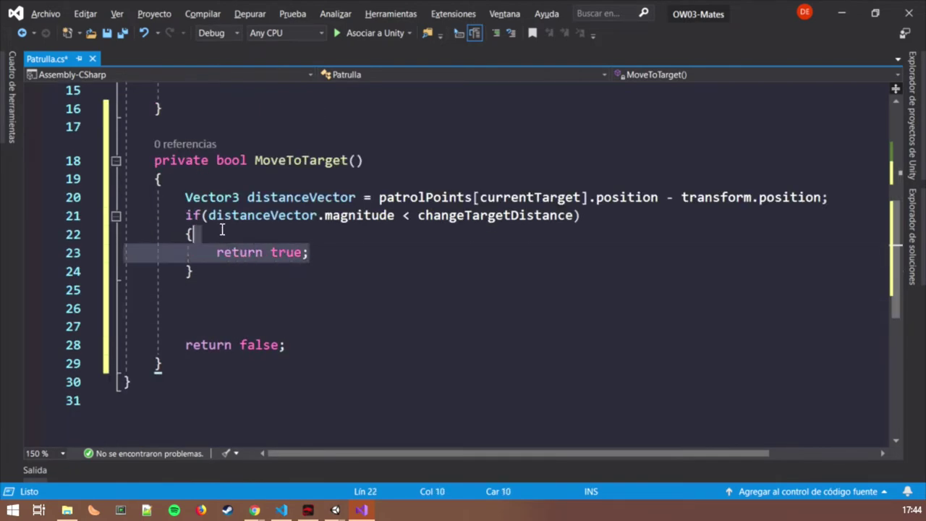
left_click_drag(333, 254, 217, 217)
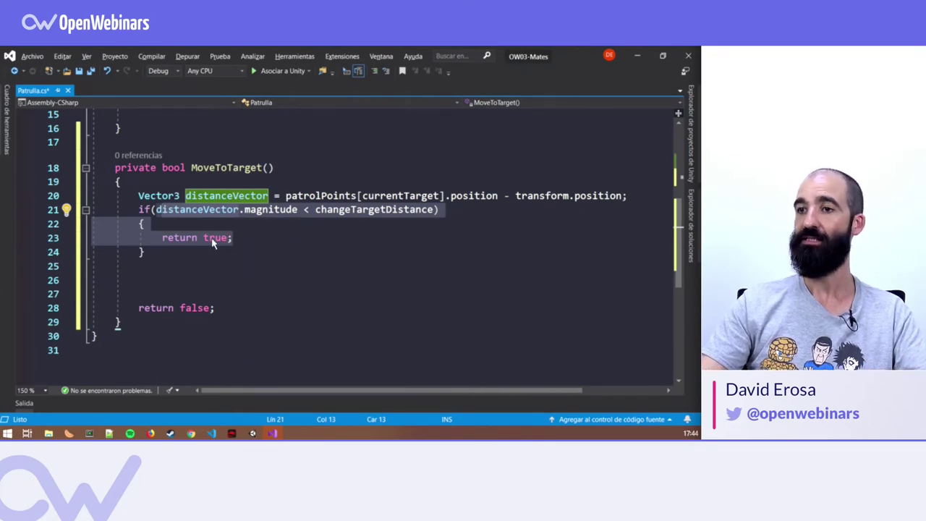
left_click(151, 267)
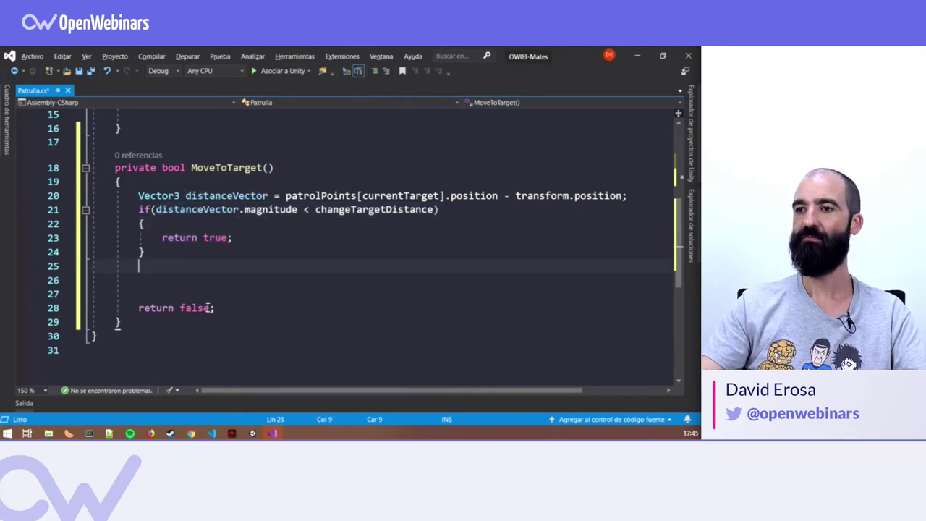
left_click(166, 308)
Add Vector3 velocityVector = distanceVector.normalized in MoveToTarget
left_click(144, 279)
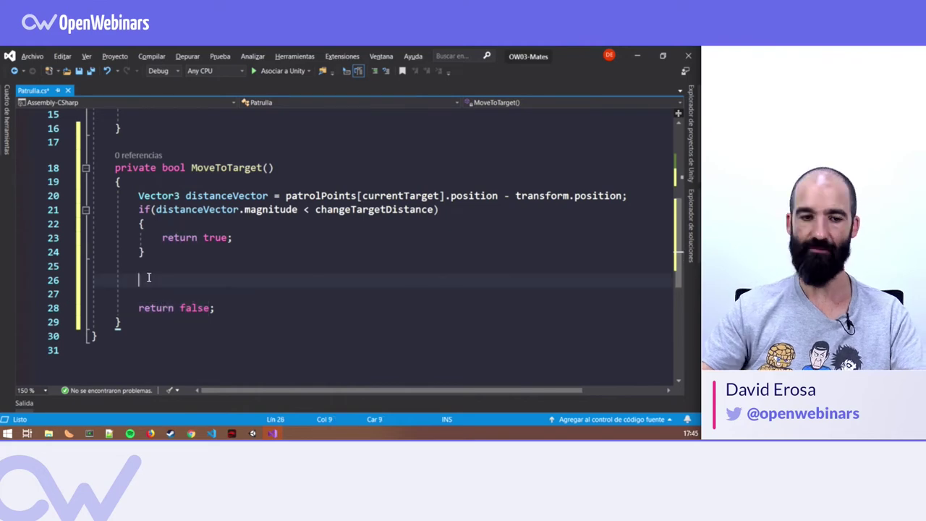
type("Vector3")
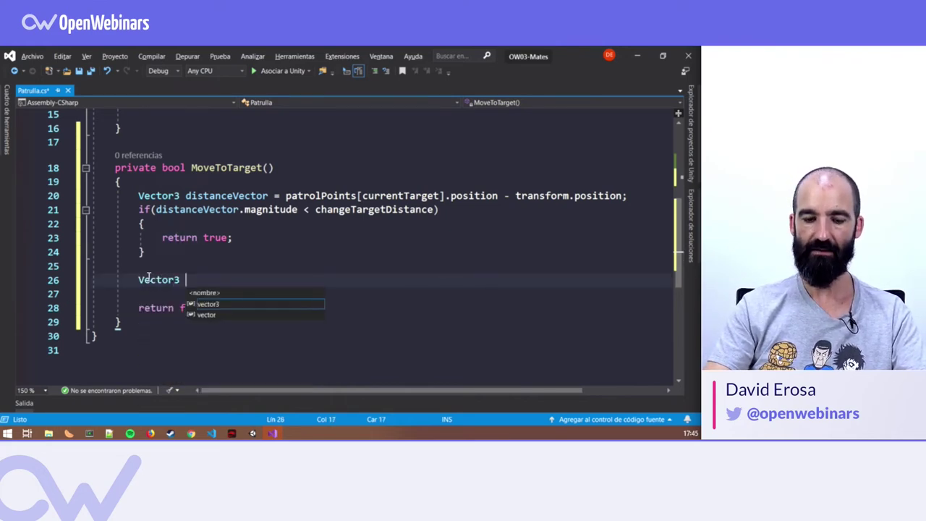
type("velocityVec")
type("tor")
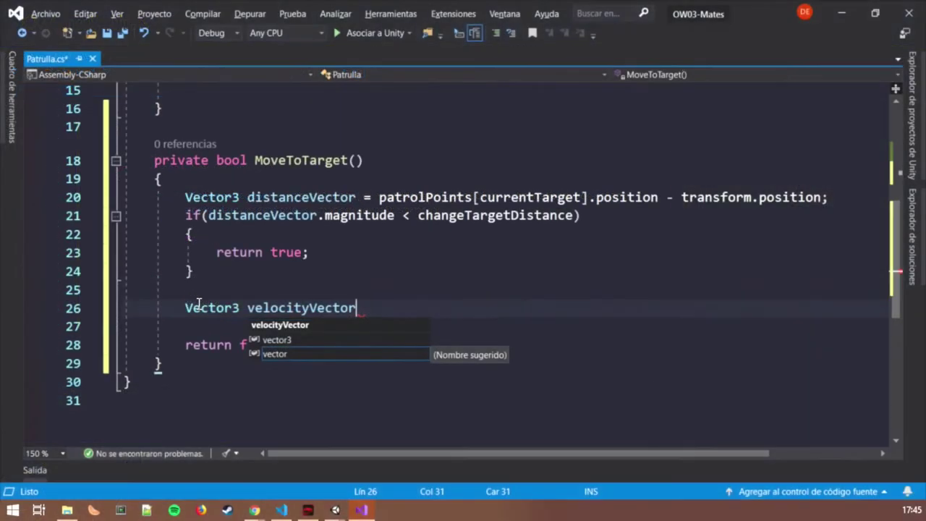
type(" = ")
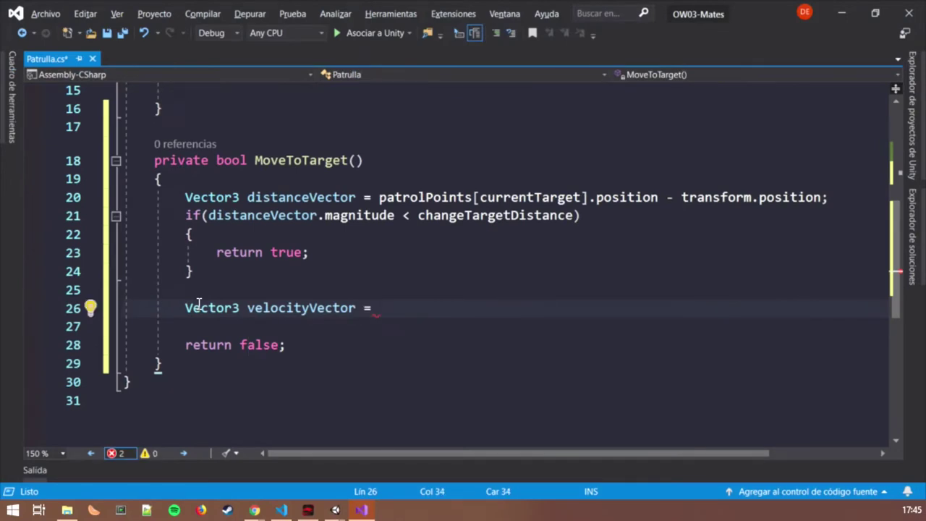
type("dis")
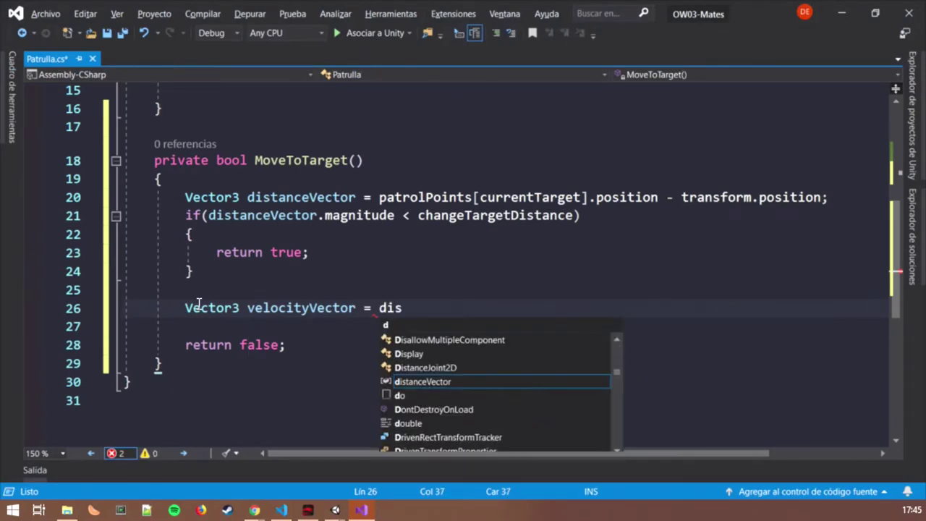
type("tand")
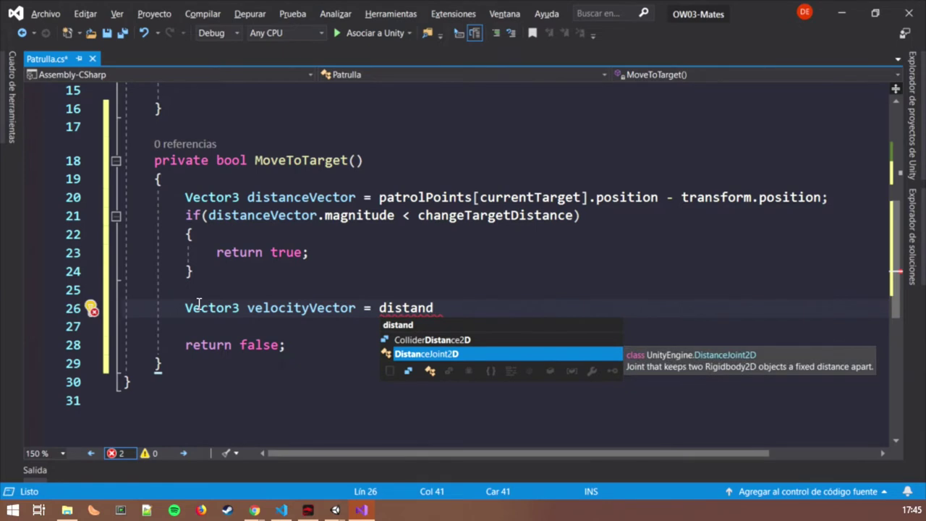
key("BackSpace")
key("BackSpace")
key("BackSpace")
key("BackSpace")
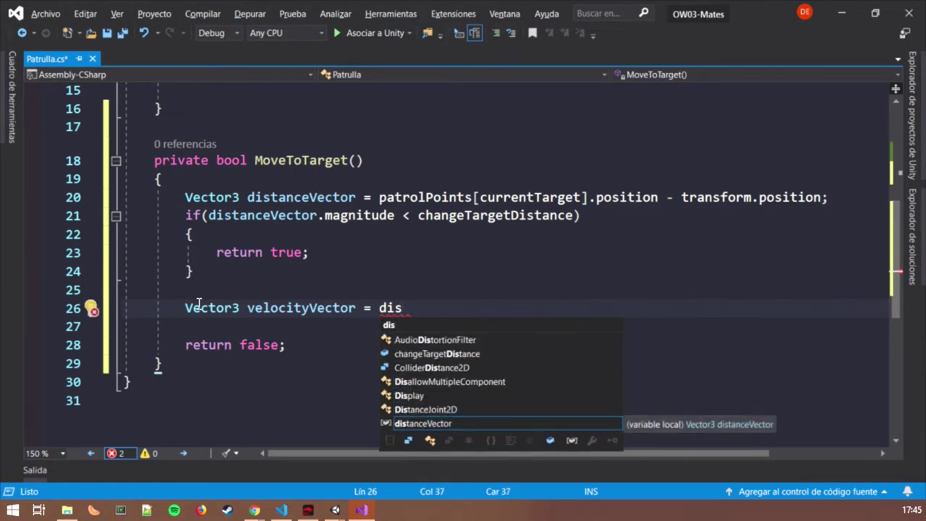
type("tanceVe")
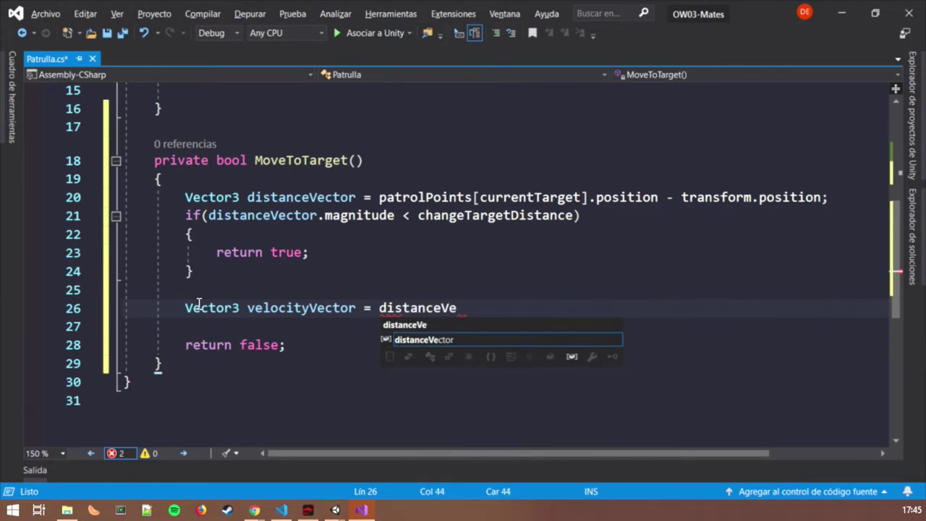
type("ctor.norm")
key("Tab")
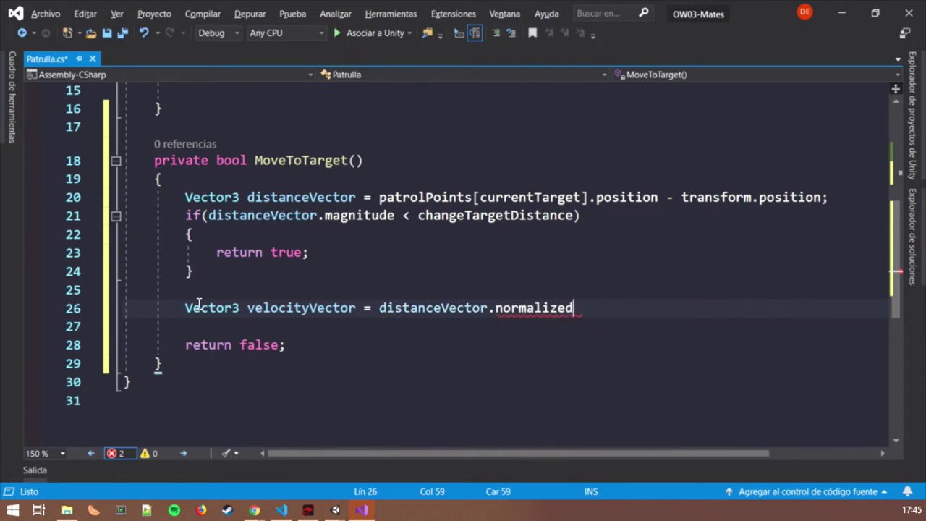
type(";")
key("Return")
Add transform.position += velocityVector * patrolSpeed * Time.deltaTime and save the script
type("trans")
key("Tab")
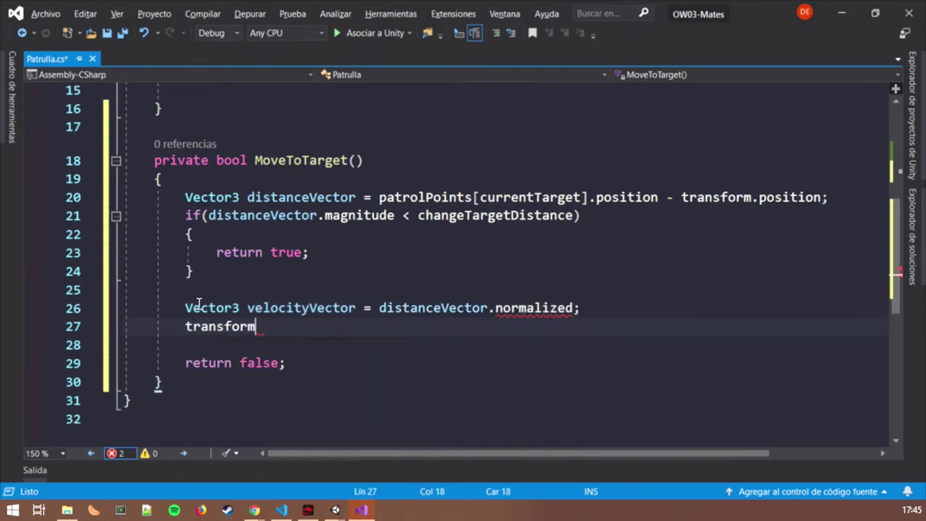
type(".pos")
key("Return")
key("ctrl+z")
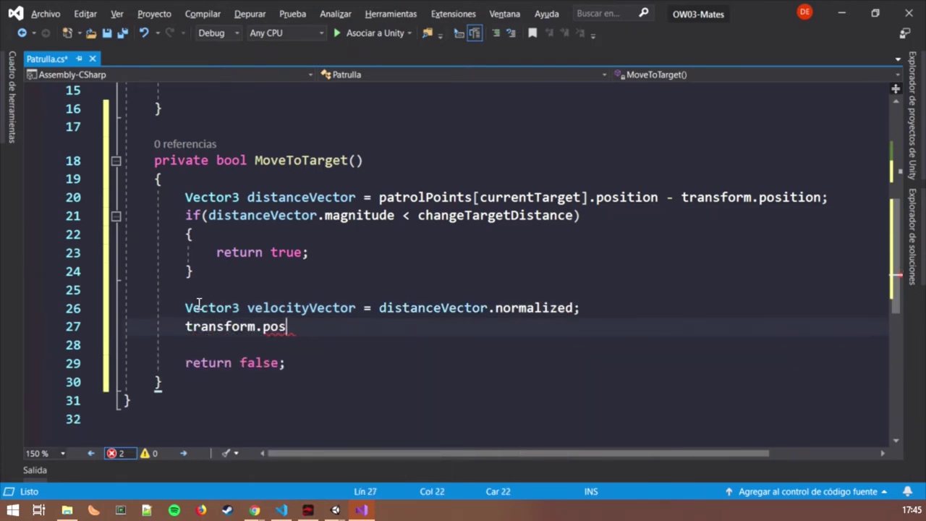
key("ctrl+space")
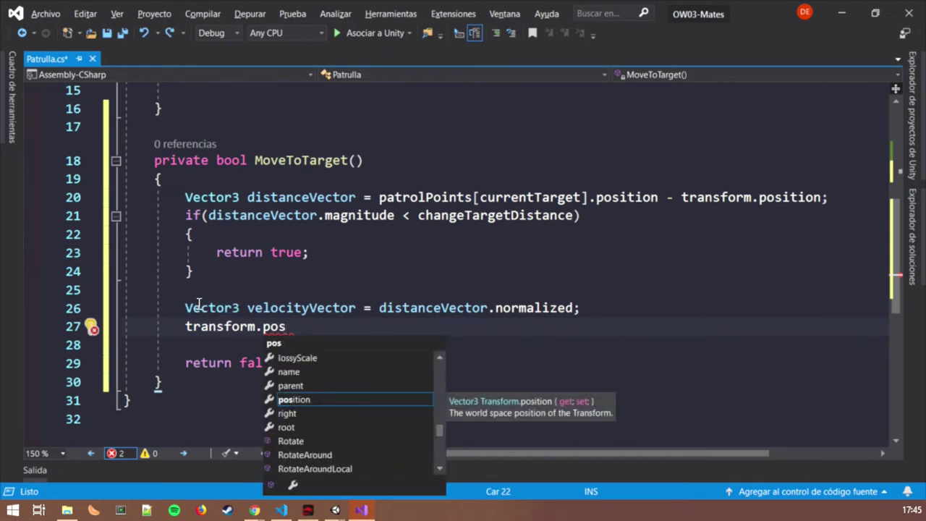
key("Tab")
type("+= ")
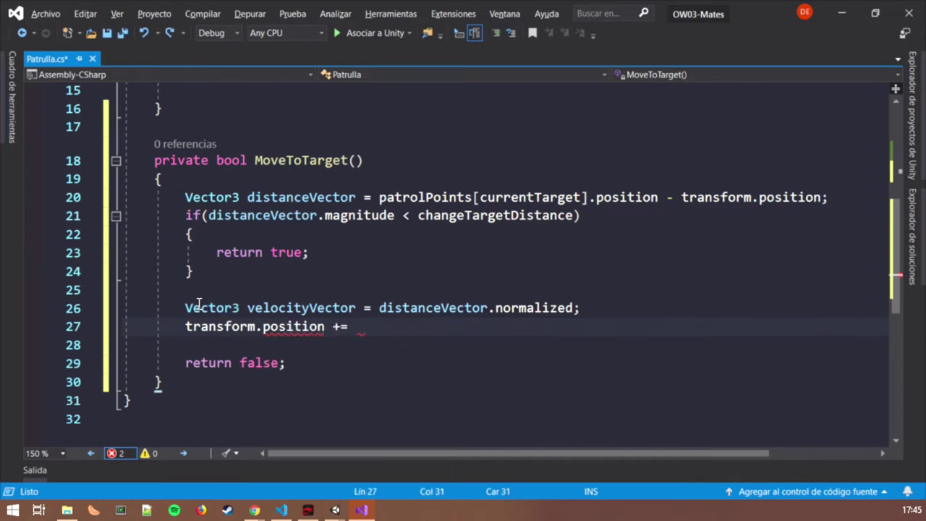
type("velocitu")
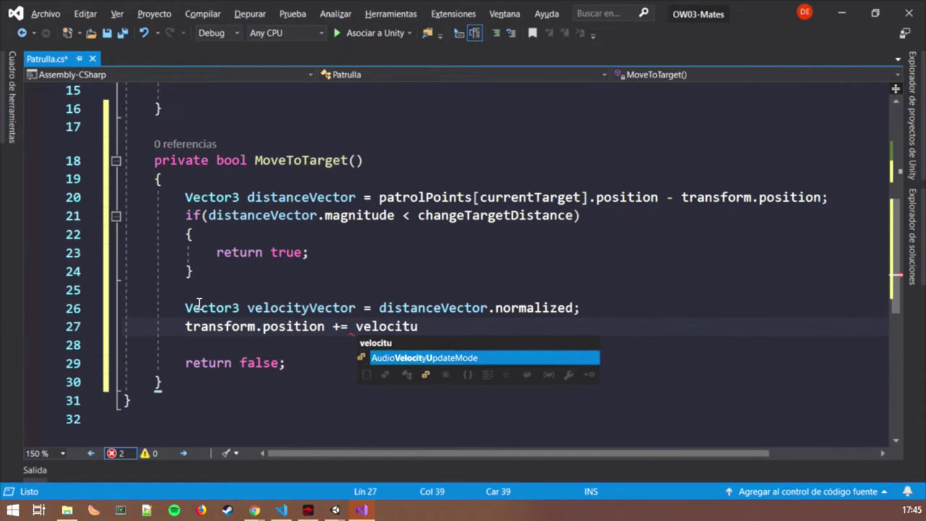
key("BackSpace")
key("BackSpace")
key("Tab")
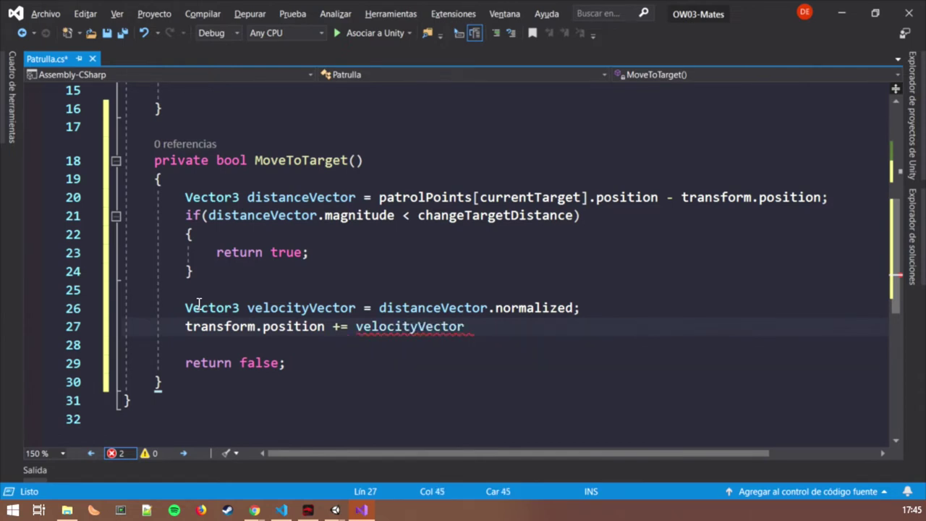
type("* patrol")
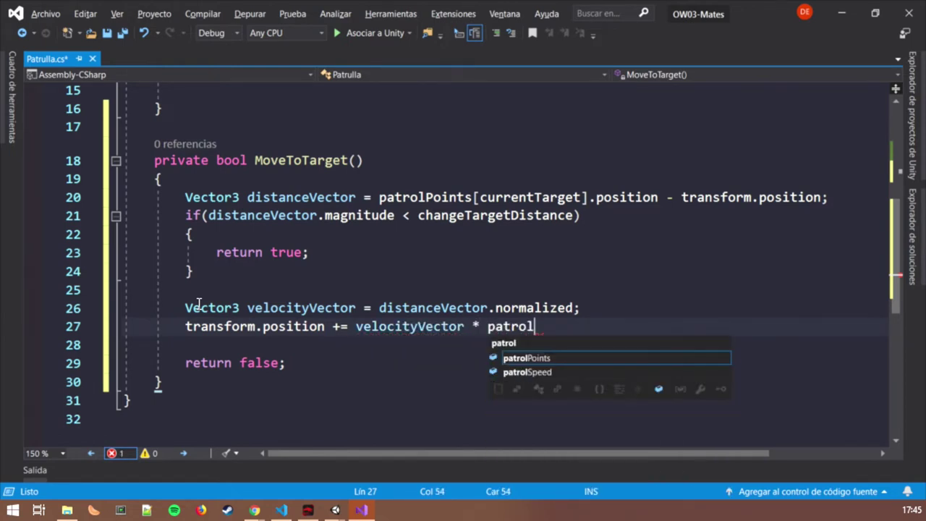
type("Speed * Time.d")
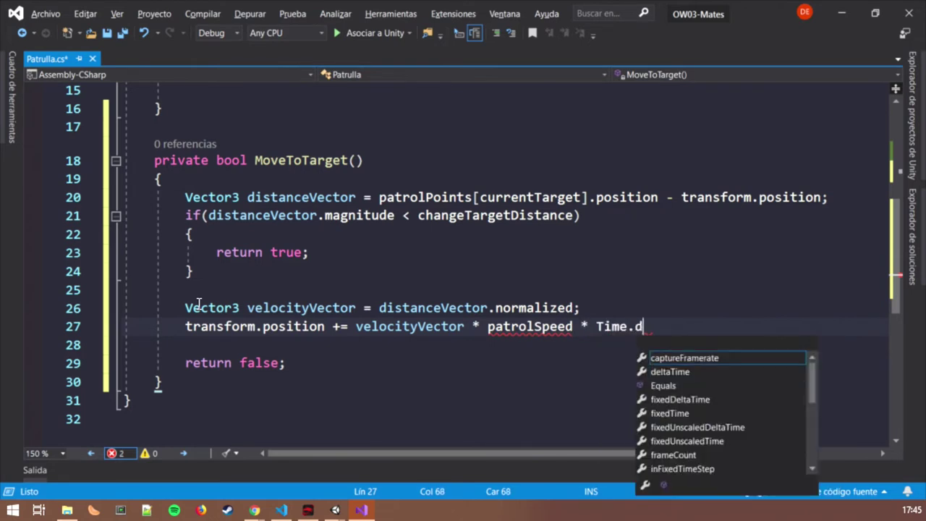
type("eltaTime;")
key("ctrl+s")
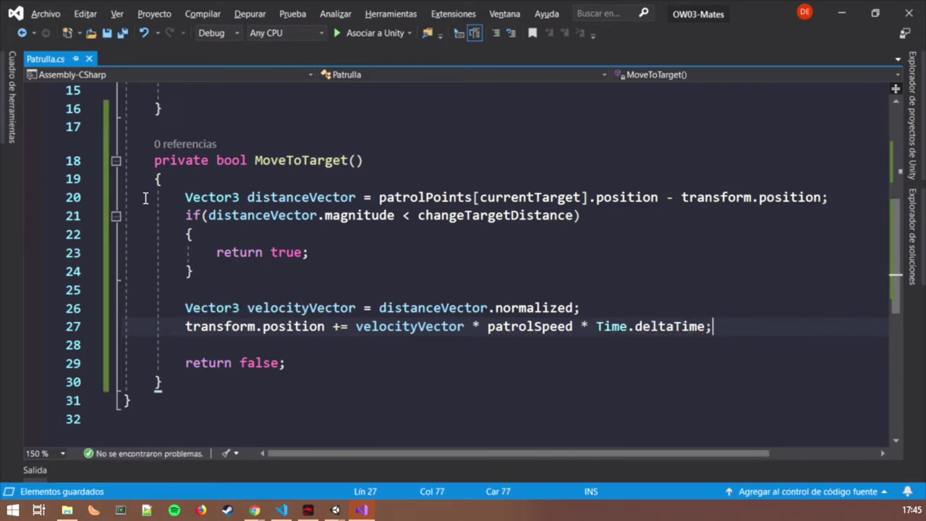
Highlight the distance, arrival-check and movement lines to explain MoveToTarget
left_click_drag(233, 197, 519, 201)
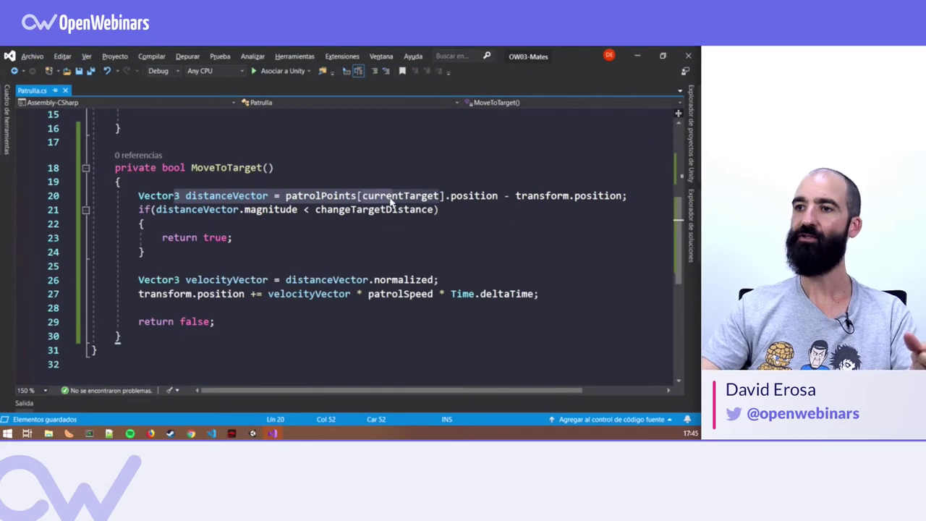
left_click_drag(281, 238, 131, 210)
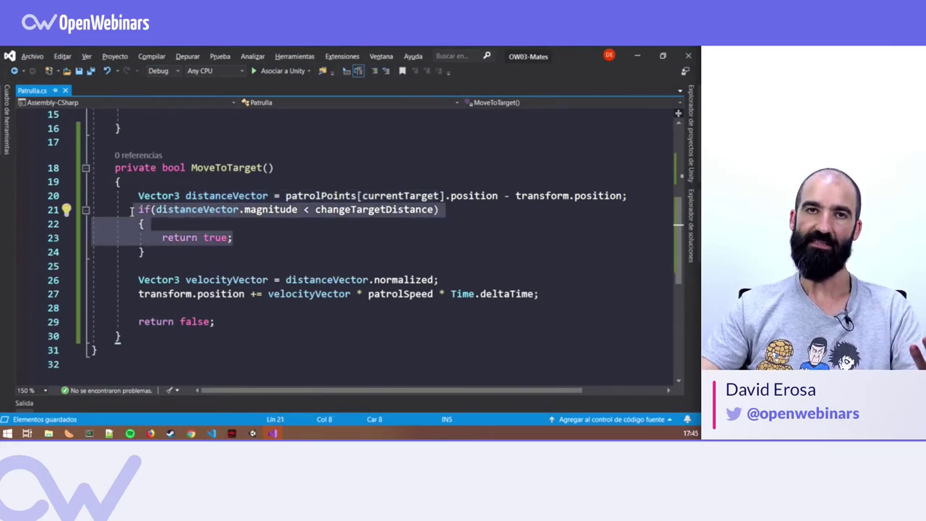
left_click_drag(139, 279, 269, 294)
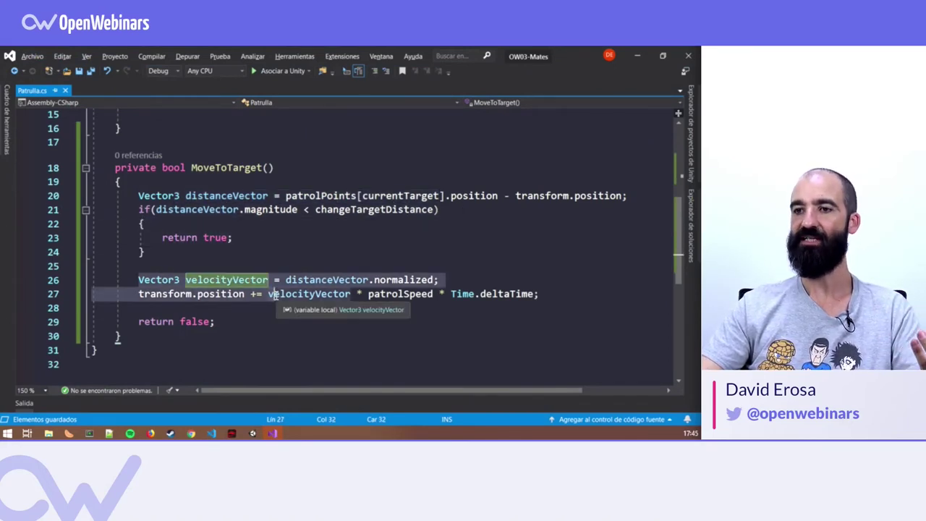
left_click(223, 308)
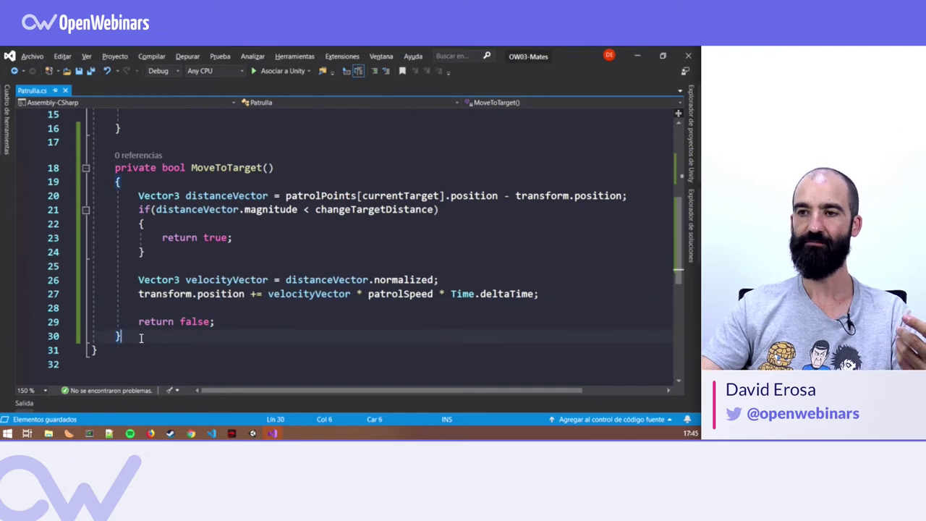
scroll(174, 289, "up", 3)
Inside Update(), add if (MoveToTarget()) with a // Get Next Target comment
left_click(202, 241)
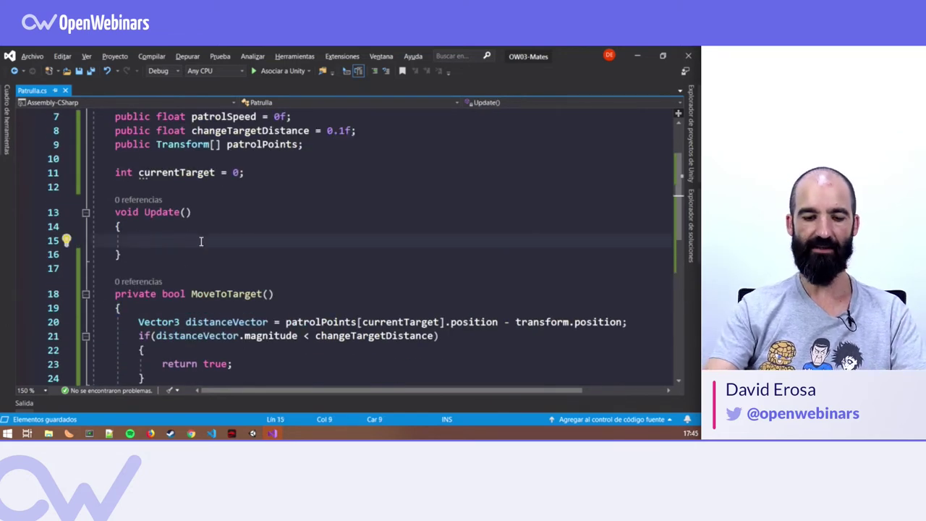
type("if(")
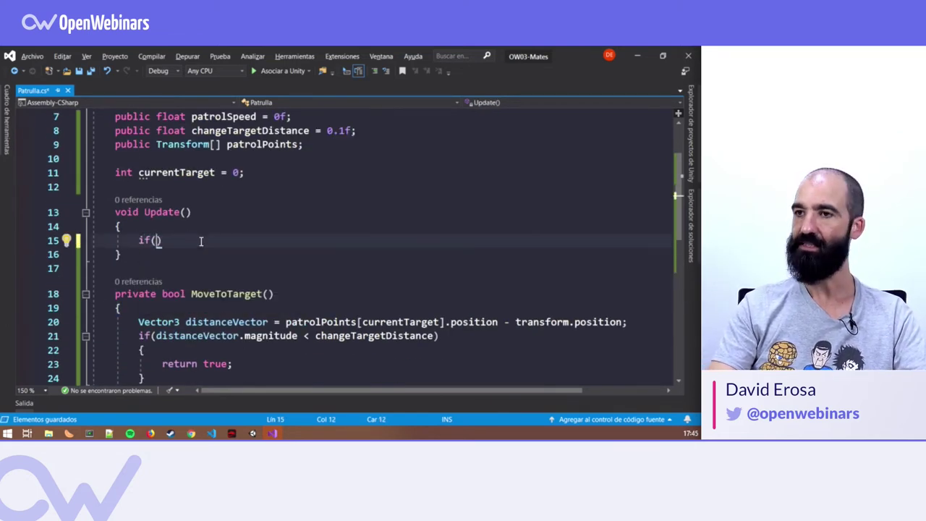
type("Move")
key("Tab")
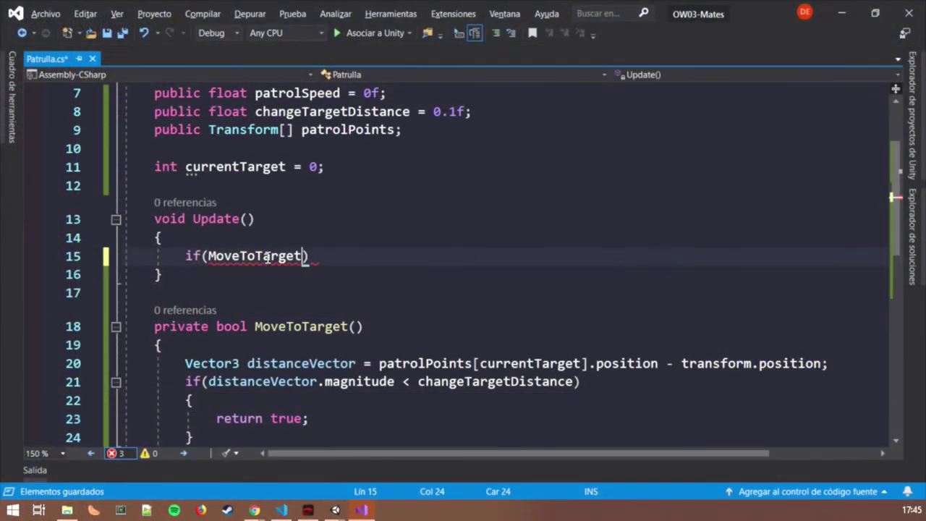
type("())")
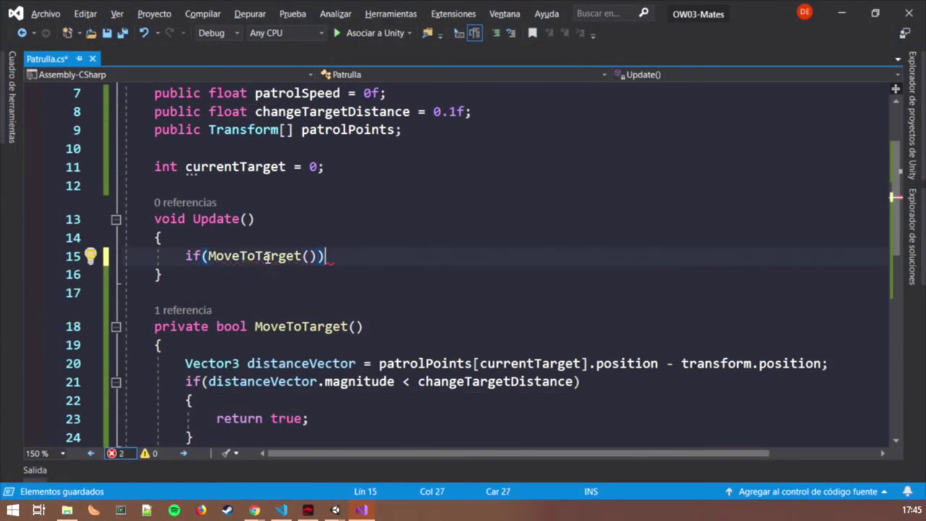
type("{")
key("Return")
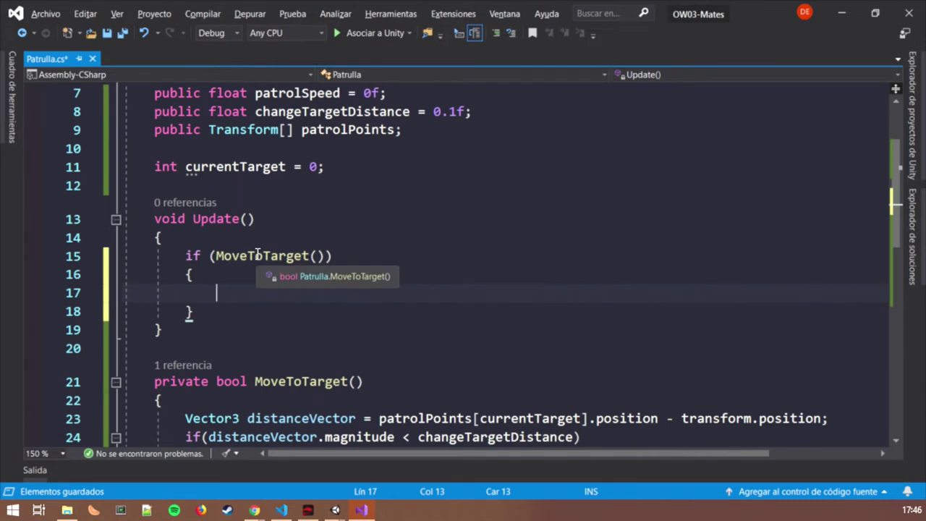
type("// Get Next Target")
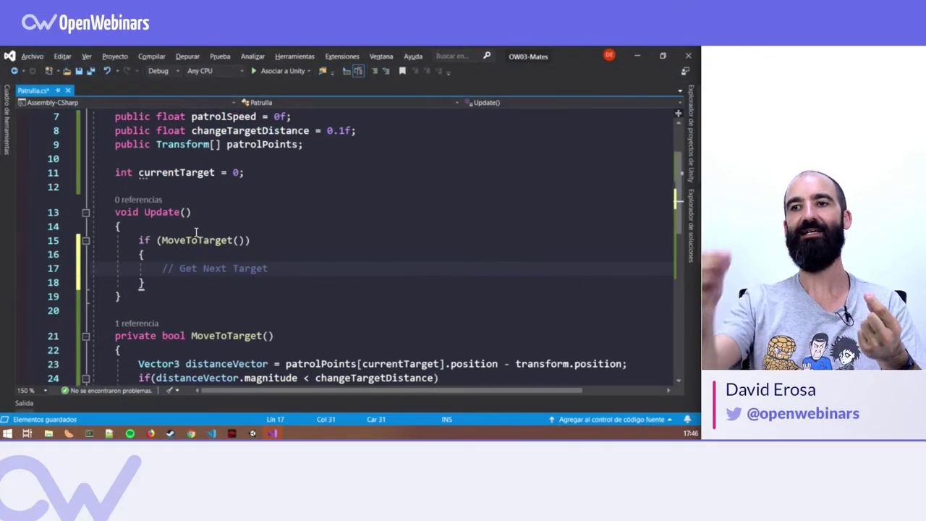
Add a private int GetNextTarget() method after MoveToTarget containing currentTarget++
scroll(195, 233, "down", 5)
left_click(147, 252)
key("Return")
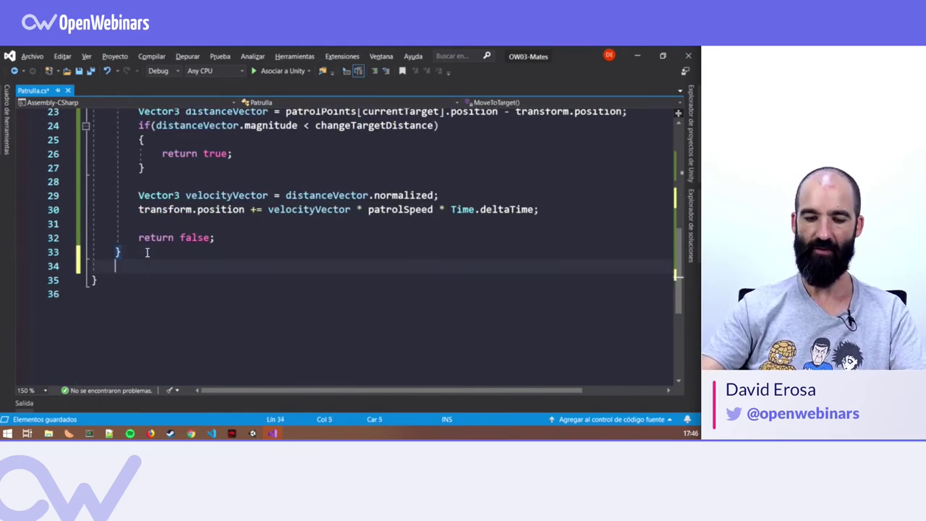
key("Return")
type("pri")
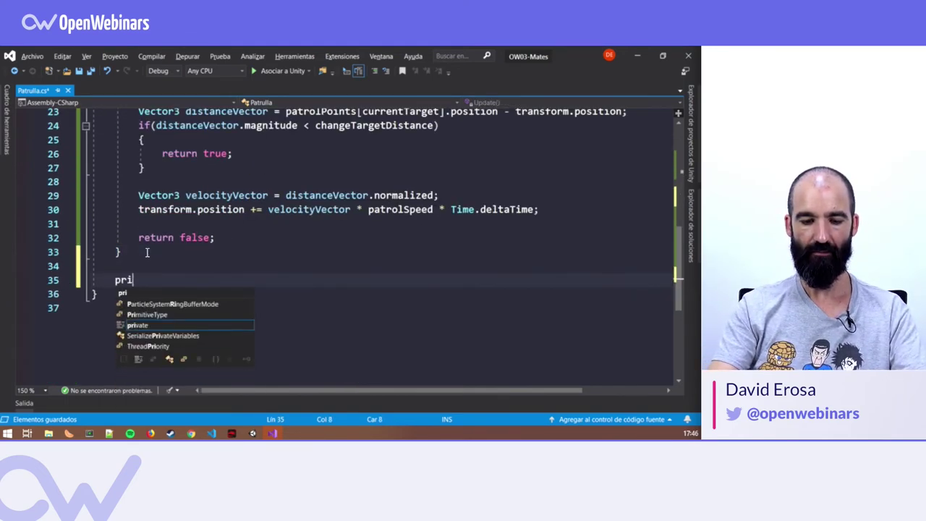
type("vate int GetNe")
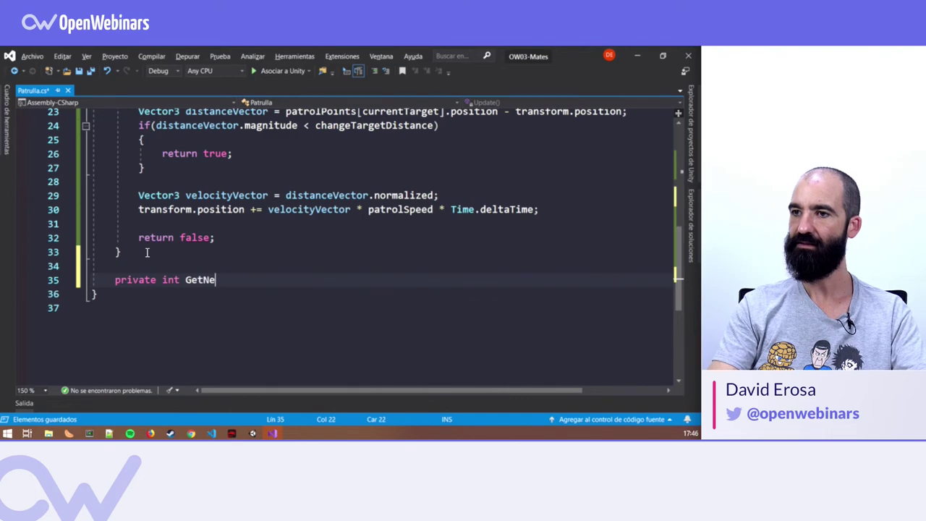
type("xt")
type("Po")
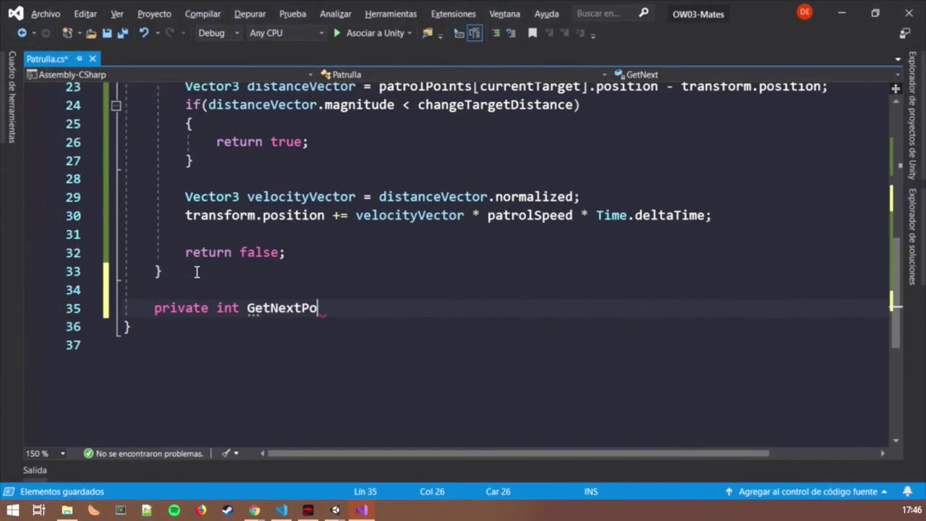
type("inTarget()")
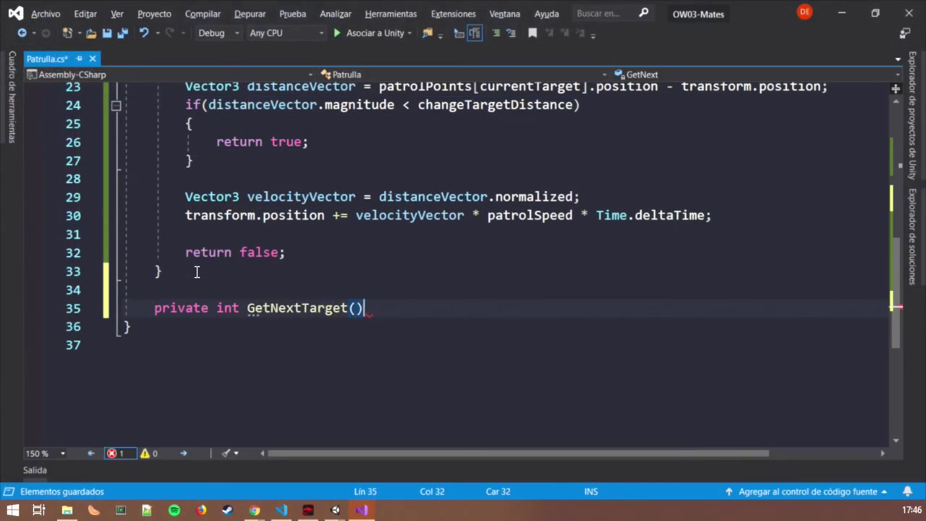
type(" {")
key("Return")
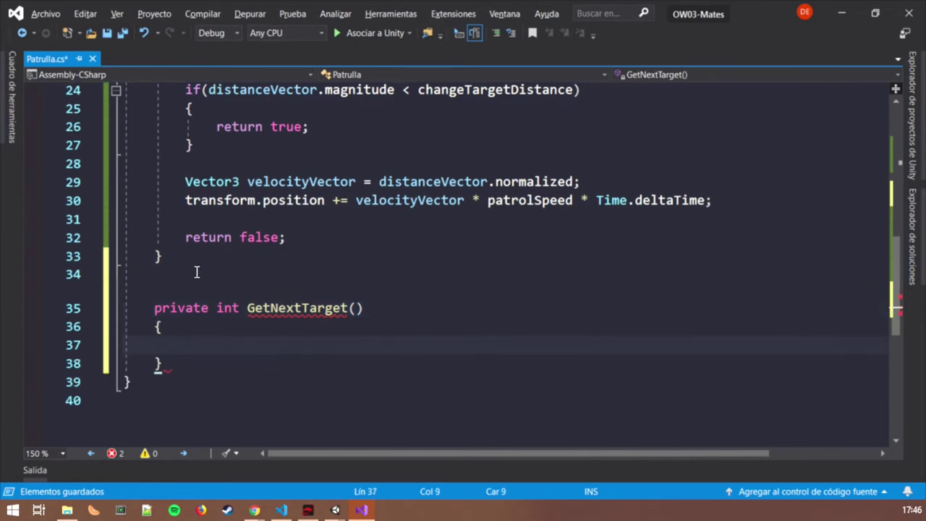
type("currentTarget++;")
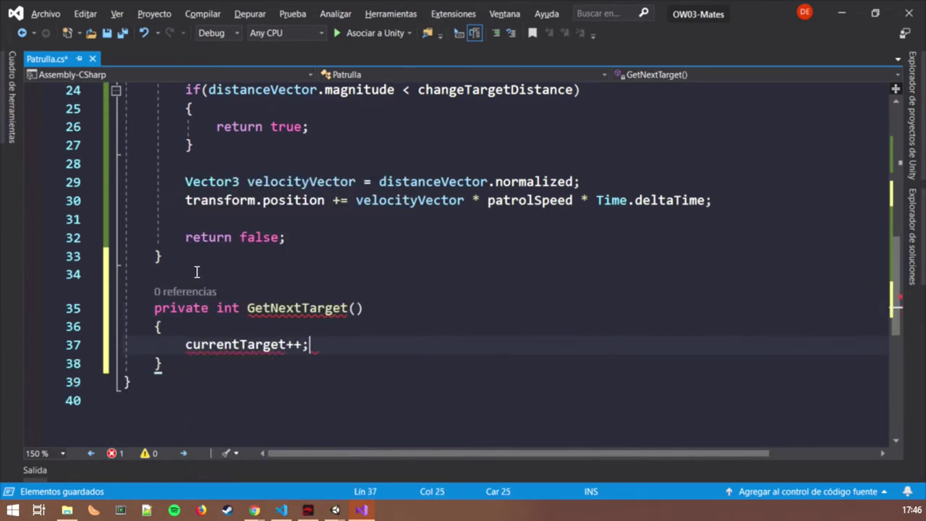
key("Return")
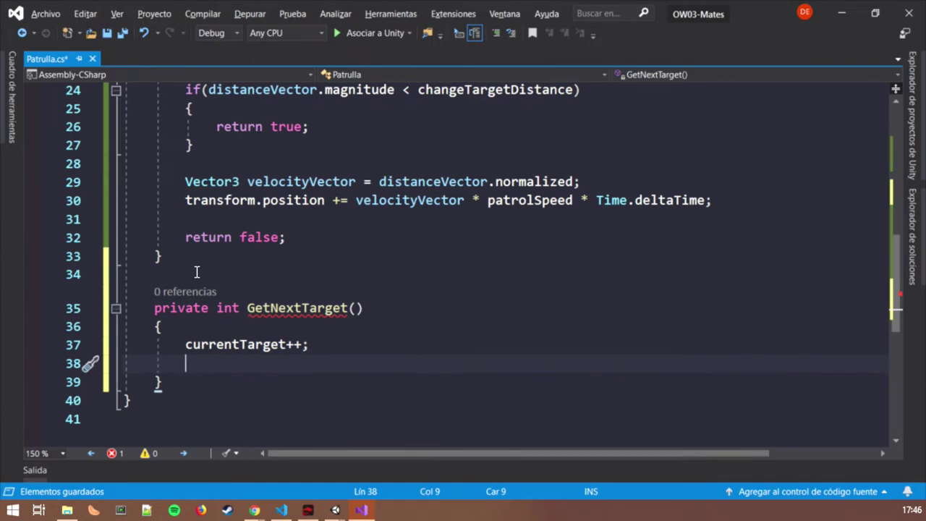
scroll(123, 283, "down", 1)
In GetNextTarget, write the condition if (currentTarget >= patrolPoints.Length)
left_click(268, 341)
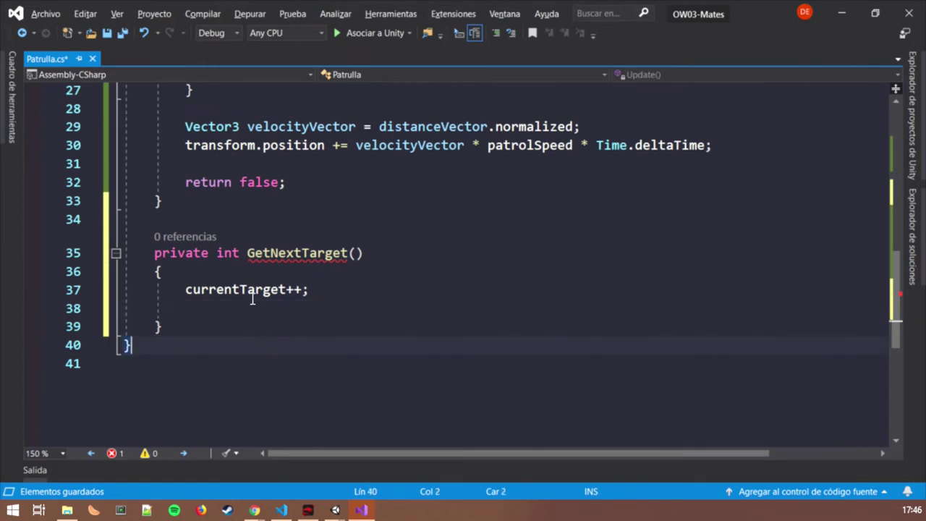
left_click(249, 291)
left_click(253, 307)
type("if(cur")
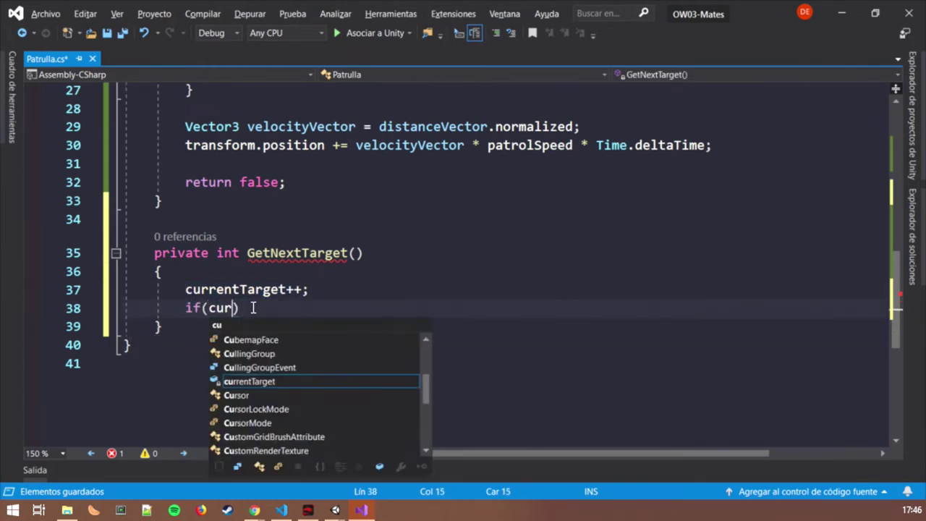
type("re")
key("Tab")
type("=")
key("BackSpace")
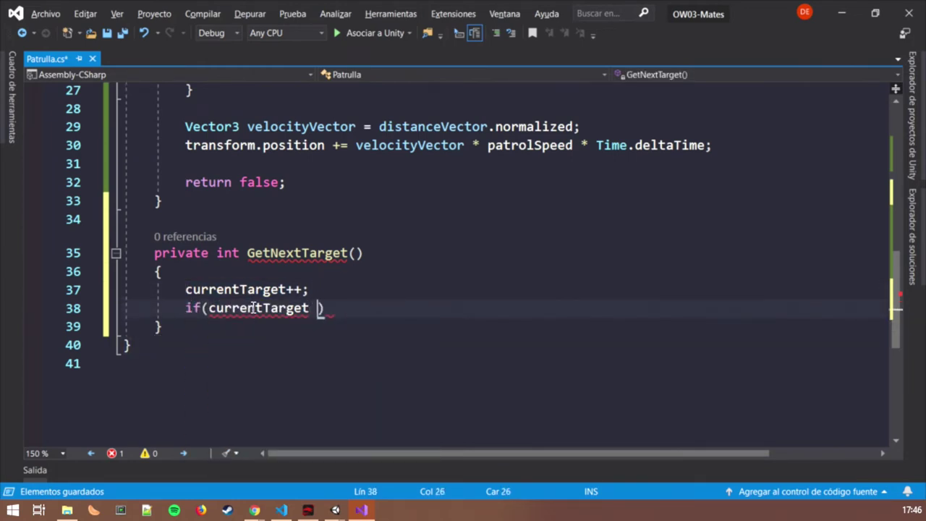
type(">= ")
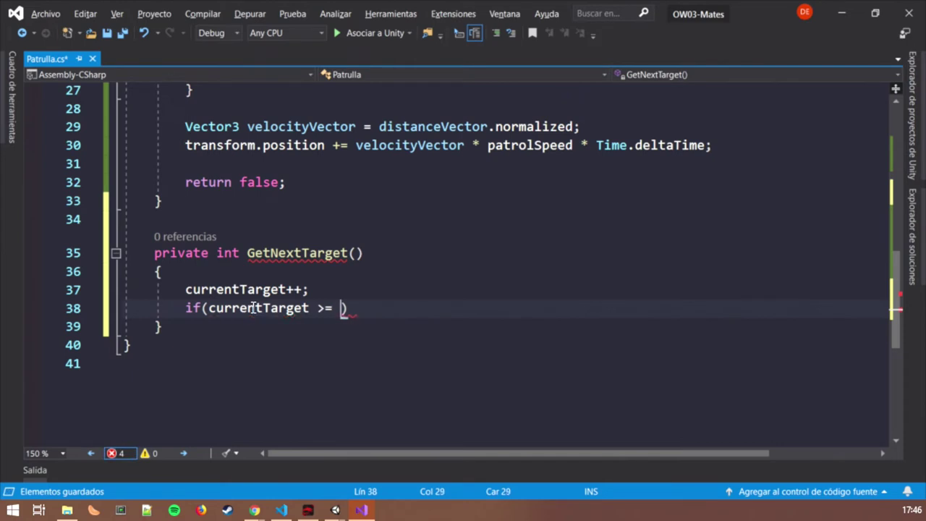
type("patrol")
key("Up")
key("Tab")
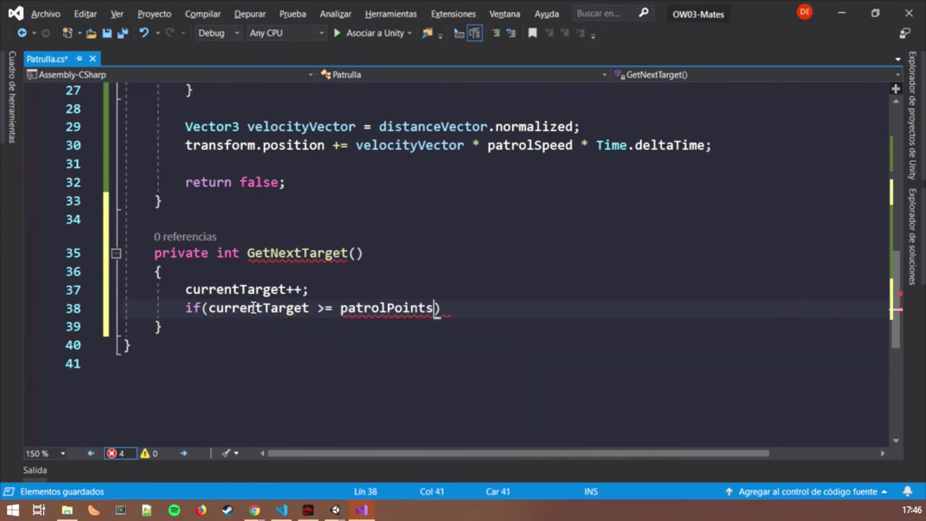
type(".cou")
key("BackSpace")
key("BackSpace")
key("BackSpace")
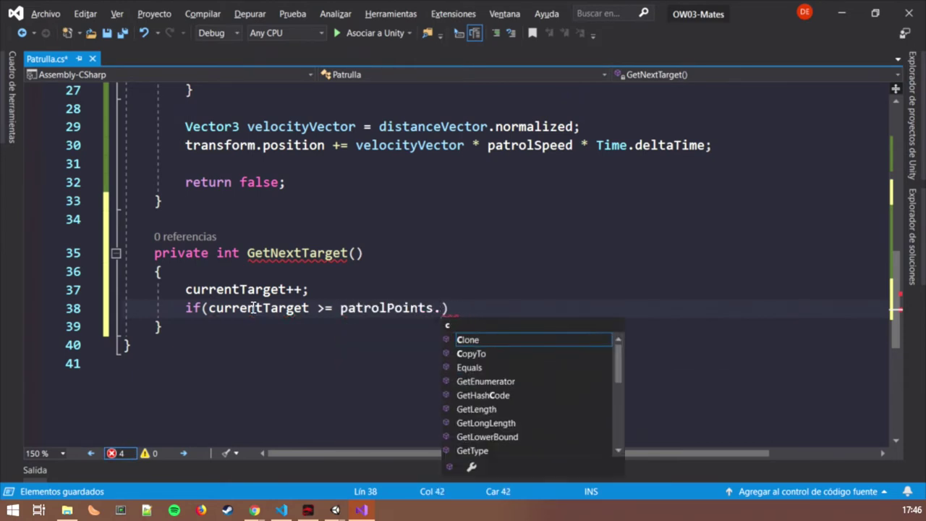
type("le")
key("Tab")
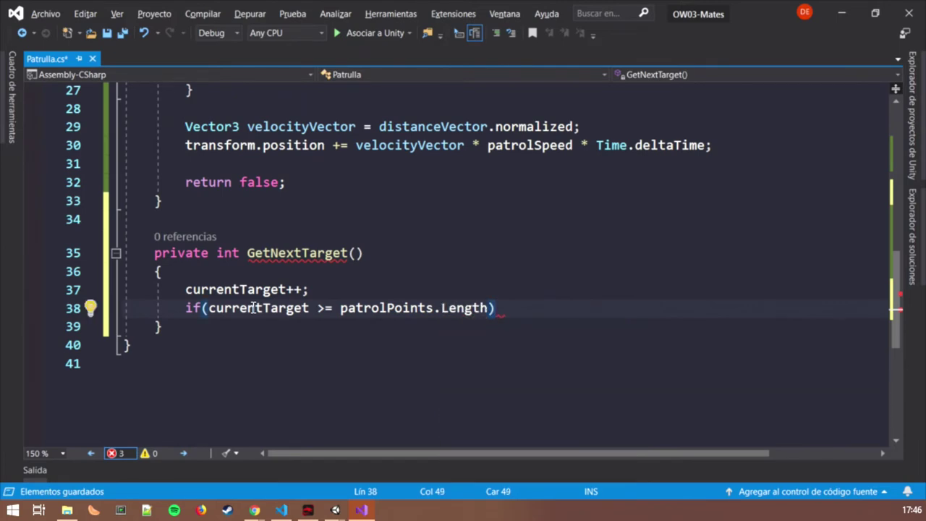
Reset currentTarget to 0 inside the if block
type("{")
key("Return")
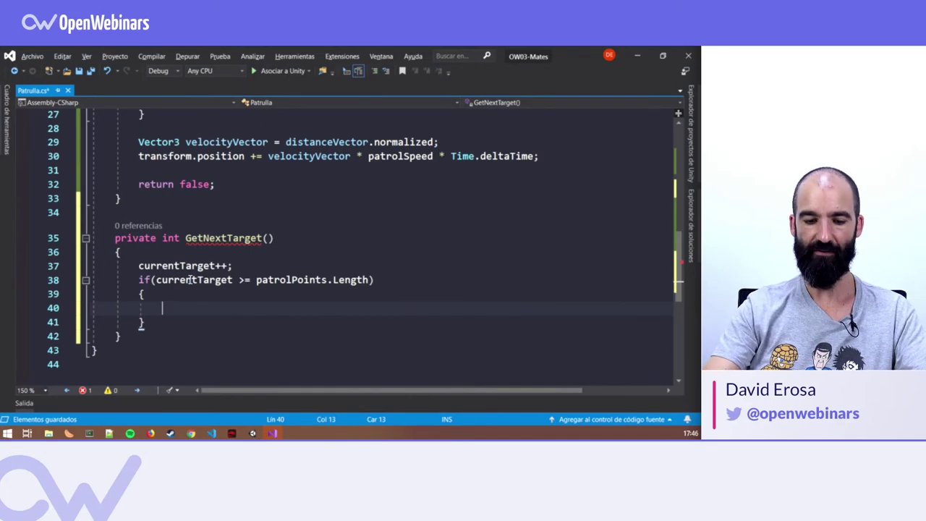
type("curre")
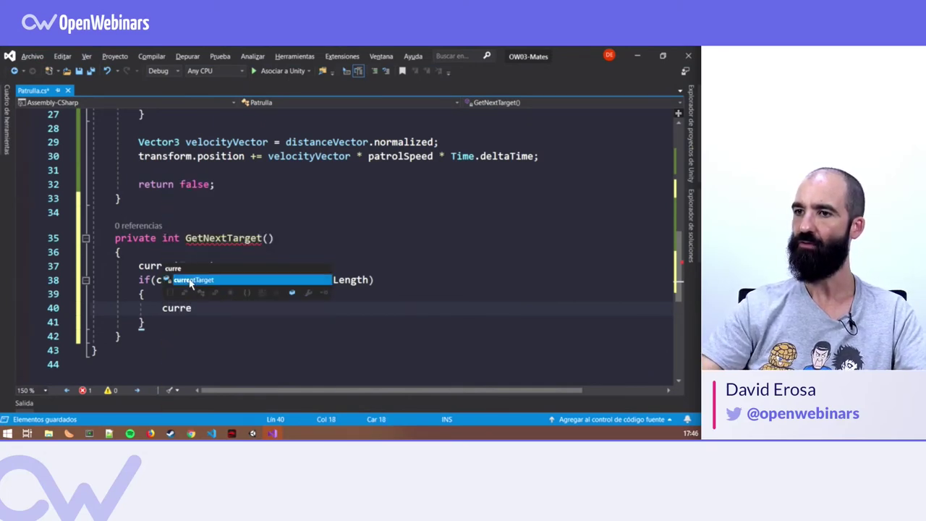
key("Tab")
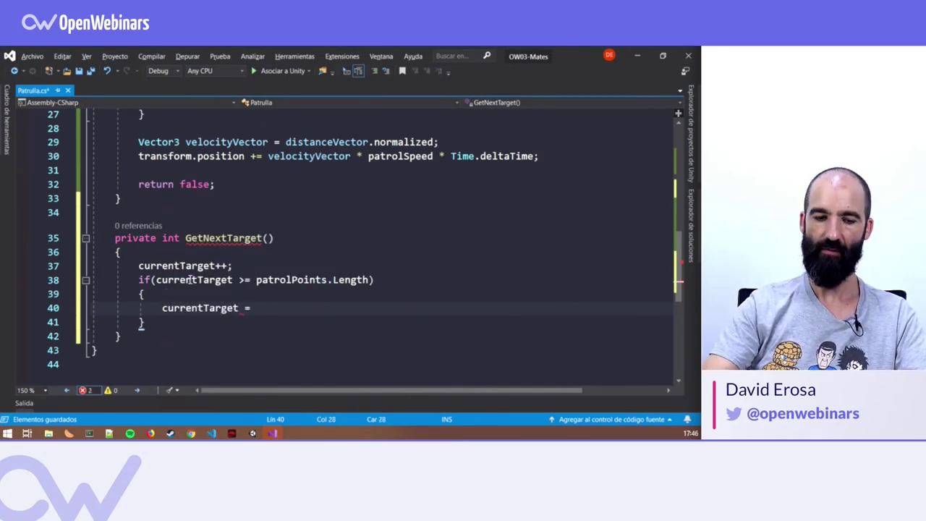
type(" 0;")
End GetNextTarget with return currentTarget;
key("Down")
key("Return")
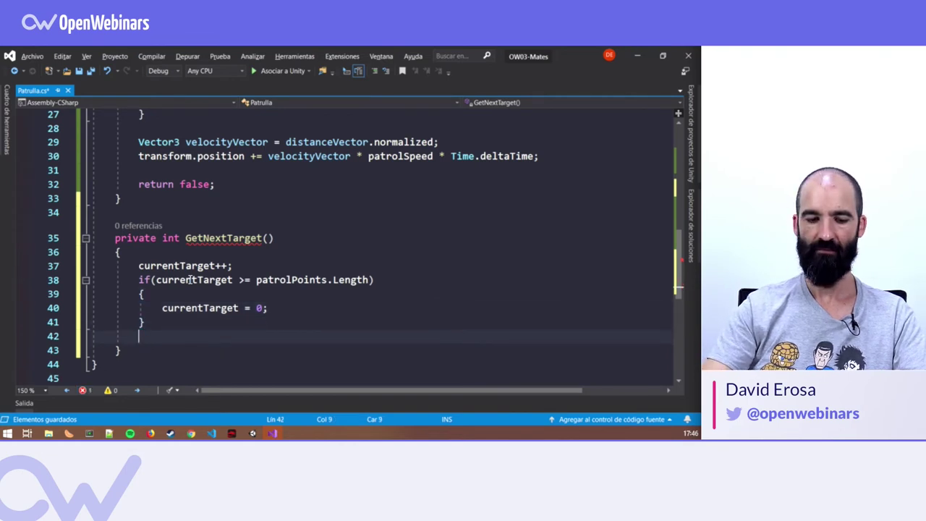
key("Return")
type("return")
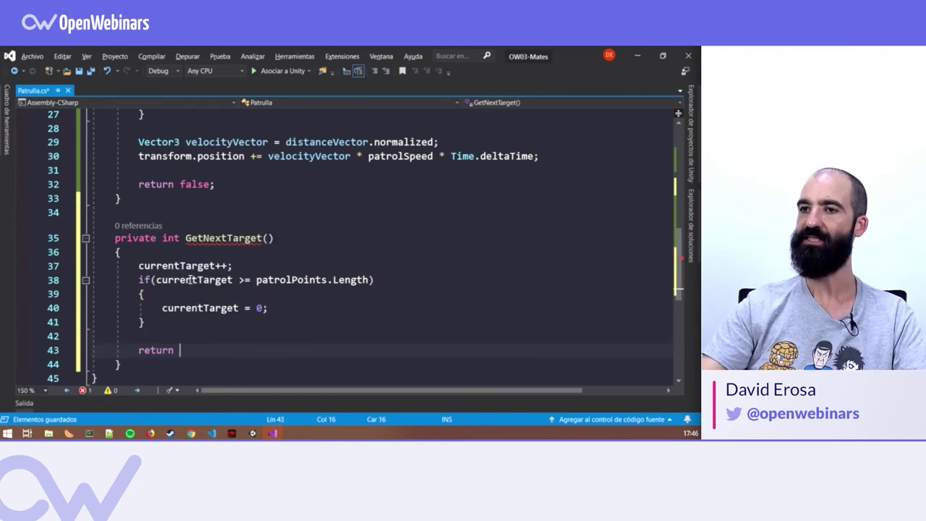
double_click(203, 268)
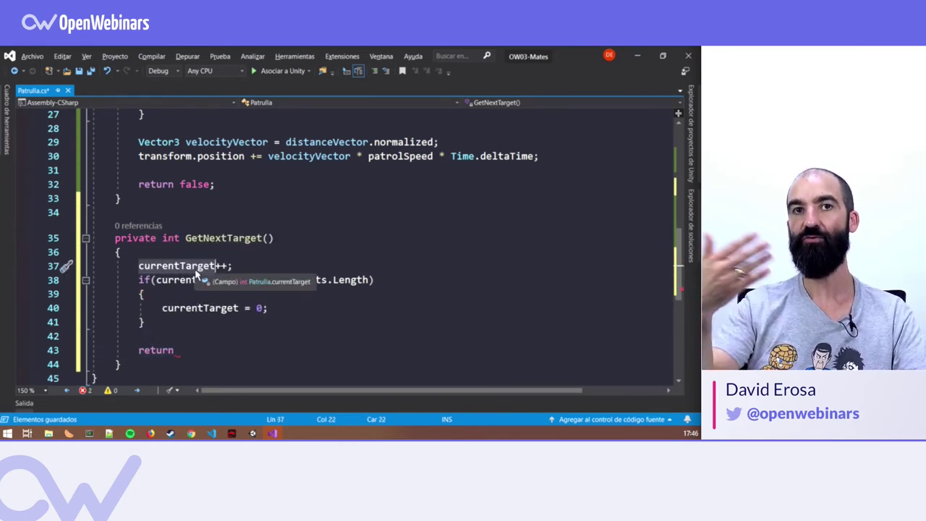
left_click(185, 349)
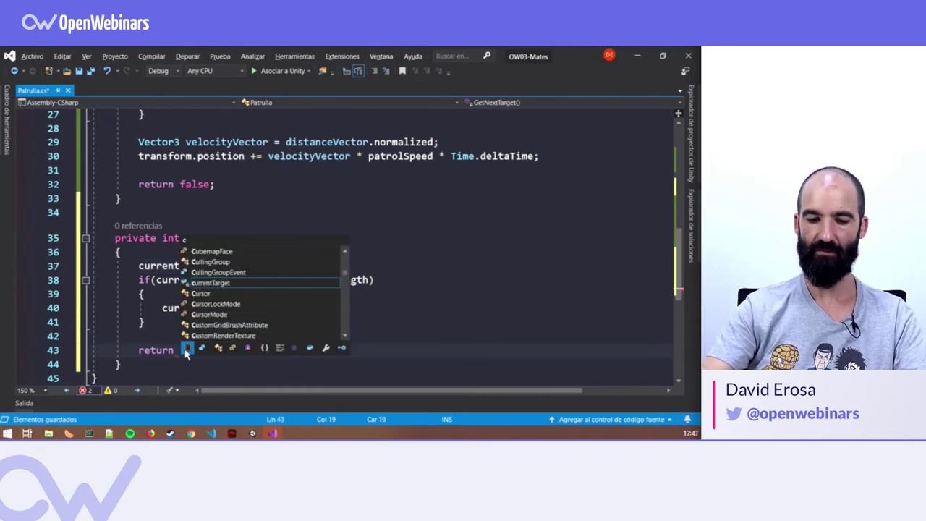
type("currentTarget;")
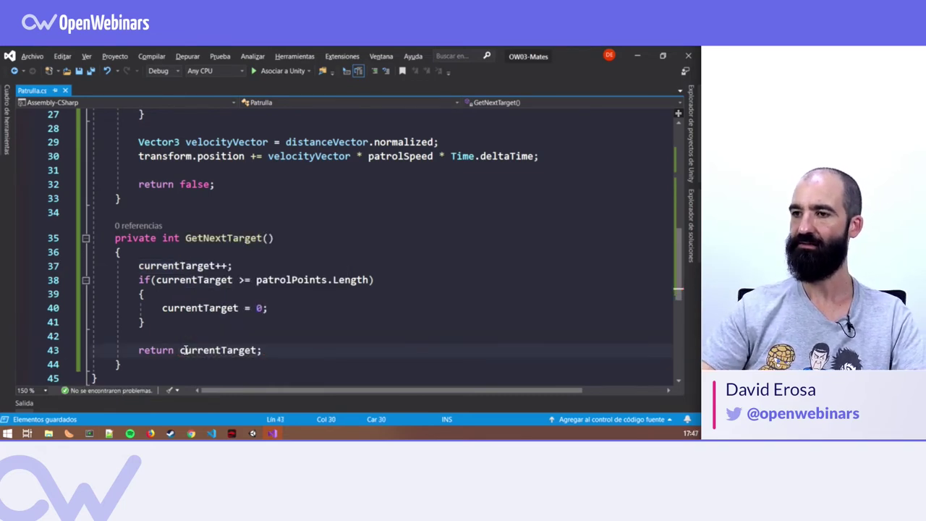
scroll(205, 333, "up", 4)
scroll(205, 333, "up", 2)
scroll(205, 333, "up", 1)
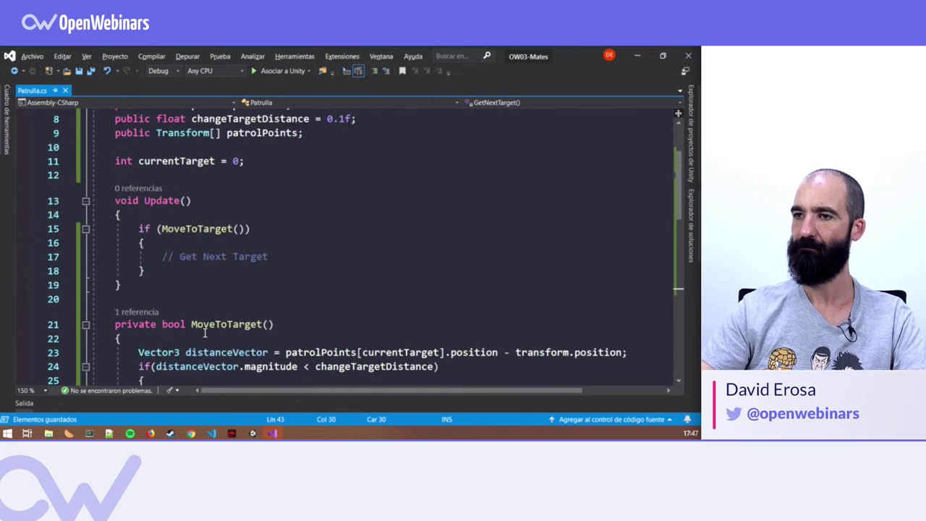
scroll(206, 331, "down", 4)
scroll(205, 331, "up", 2)
scroll(211, 239, "up", 3)
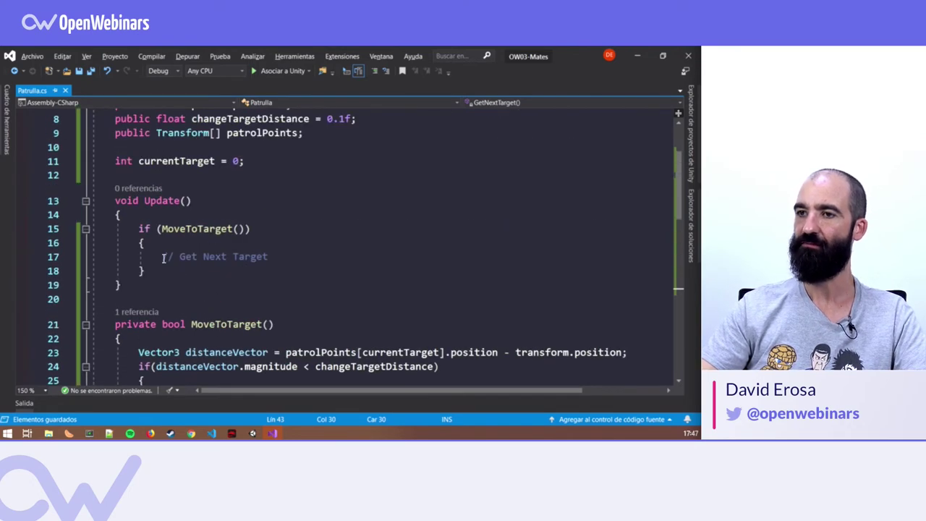
left_click_drag(164, 258, 287, 256)
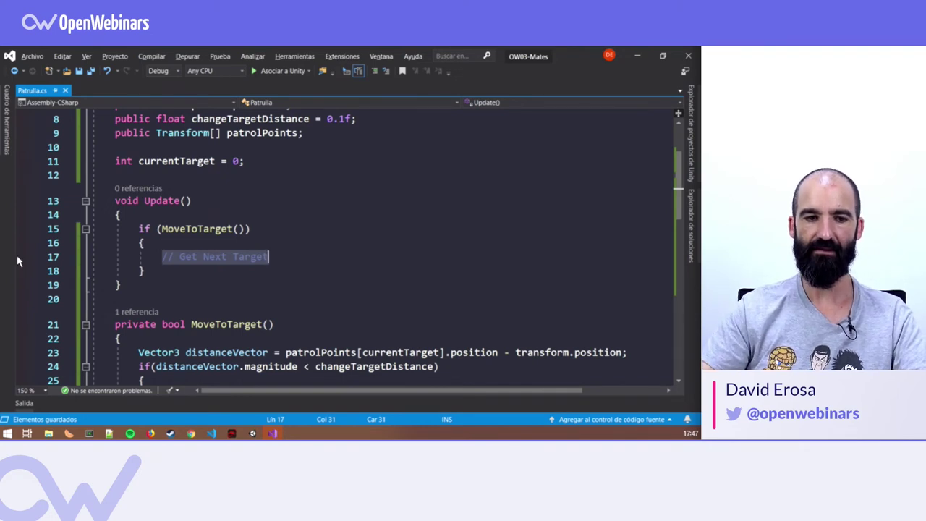
left_click(289, 256)
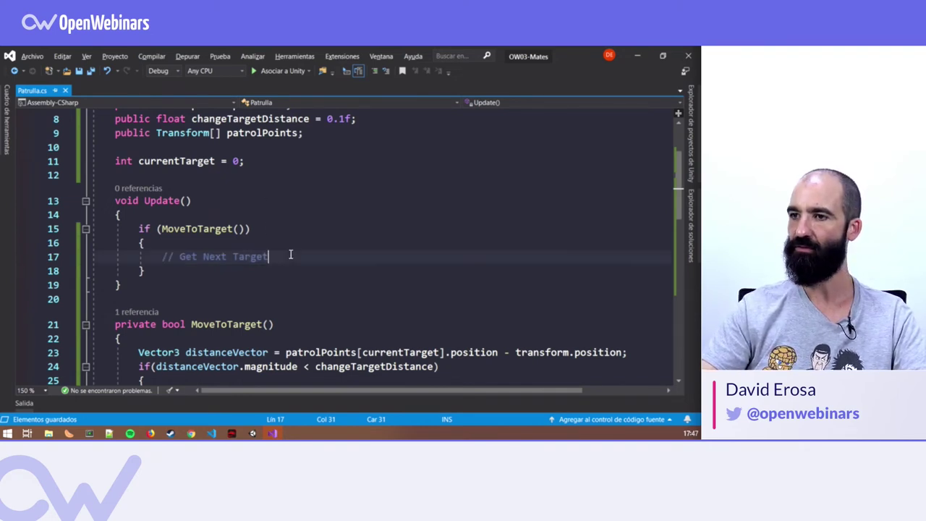
scroll(290, 257, "down", 7)
scroll(286, 260, "down", 1)
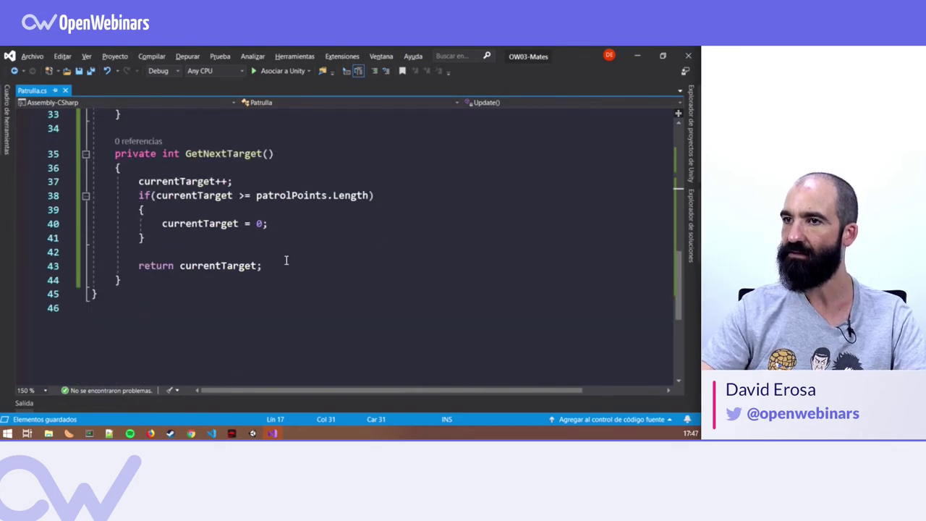
scroll(285, 261, "up", 1)
scroll(284, 258, "up", 3)
scroll(285, 258, "up", 5)
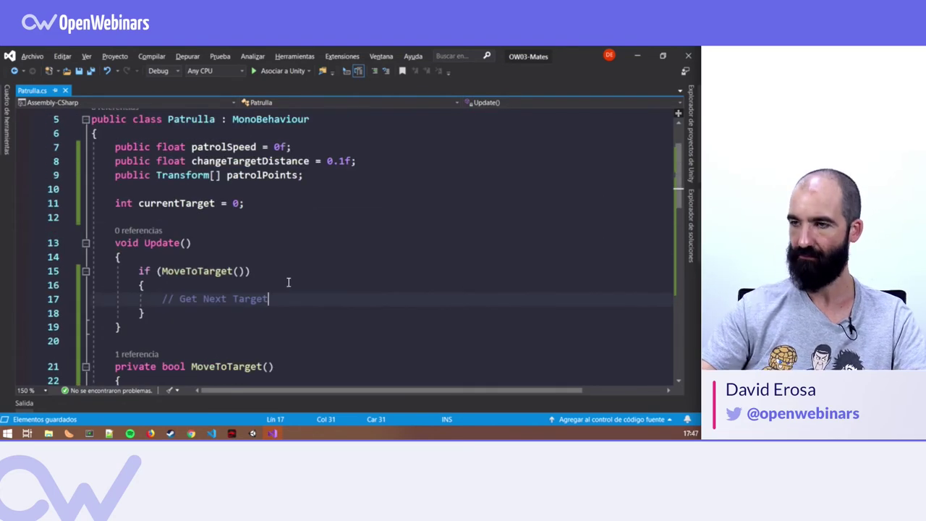
Replace the line 17 comment in Update with currentTarget = GetNextTarget(); and save Patrulla
key("BackSpace")
key("BackSpace")
key("BackSpace")
key("BackSpace")
key("BackSpace")
key("BackSpace")
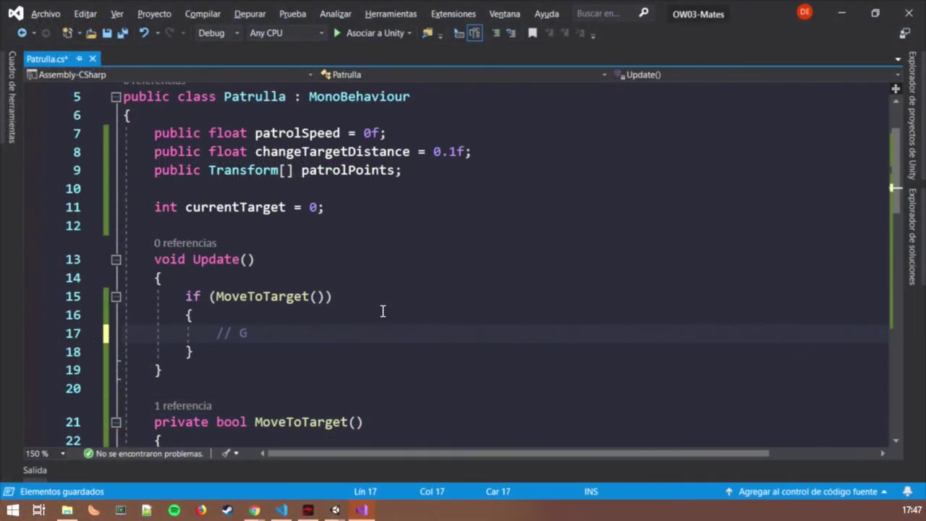
type("currentTa")
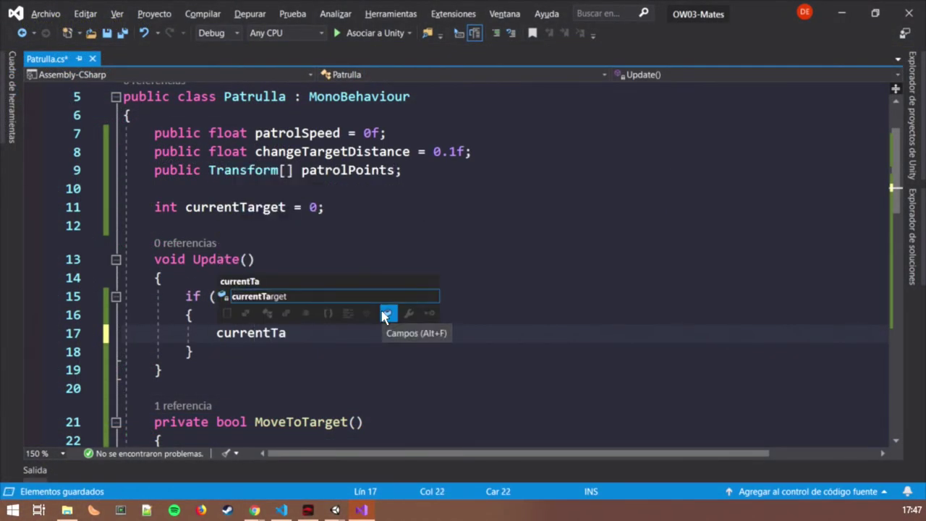
type("r")
key("space")
type("get = Get")
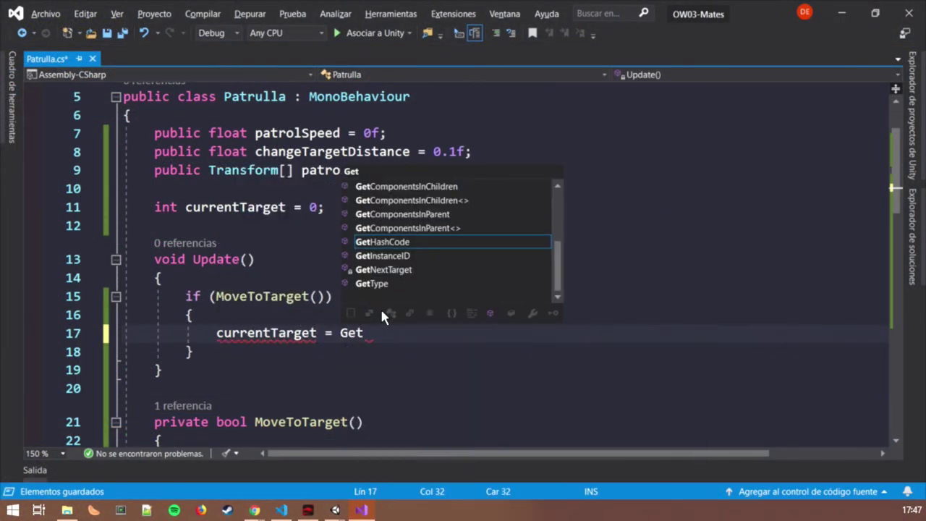
type("Nex")
key("Tab")
type("();")
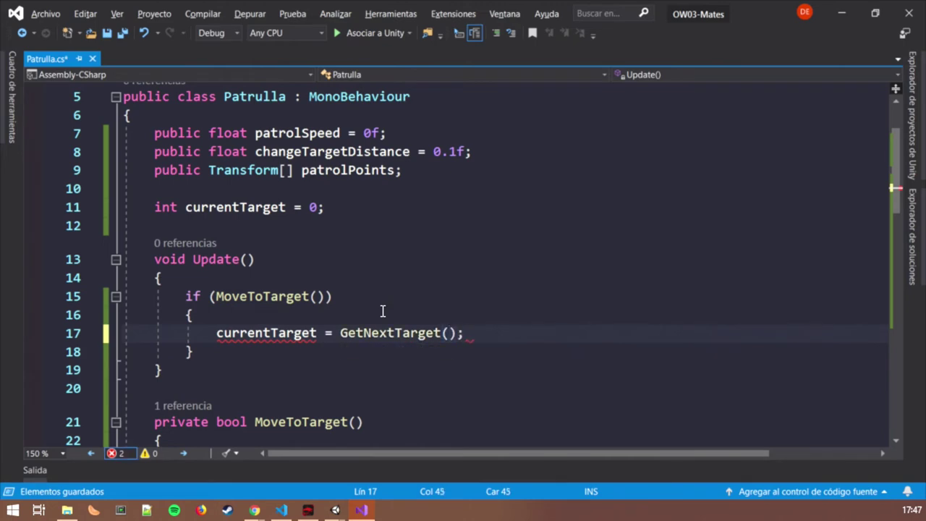
key("ctrl+s")
Highlight every use of currentTarget in the Patrulla script and scroll through them
scroll(361, 310, "down", 3)
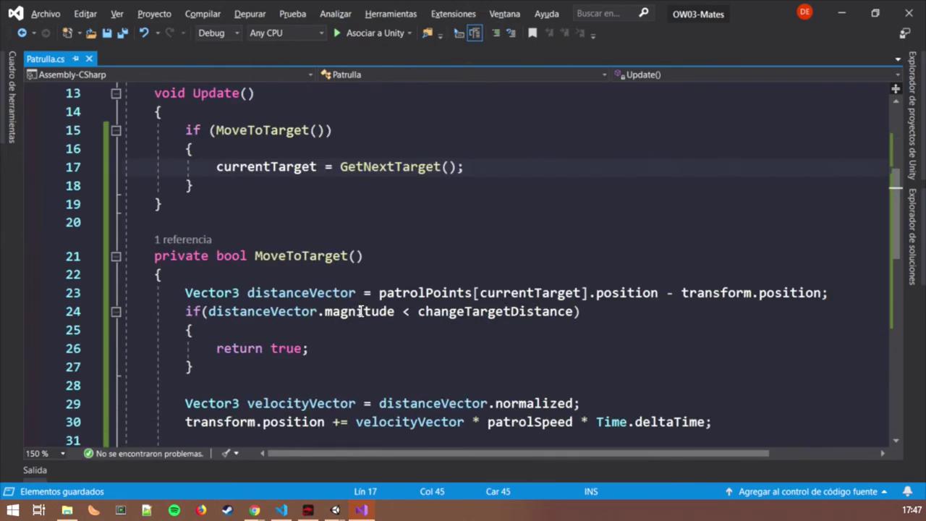
scroll(358, 310, "up", 1)
scroll(356, 310, "up", 1)
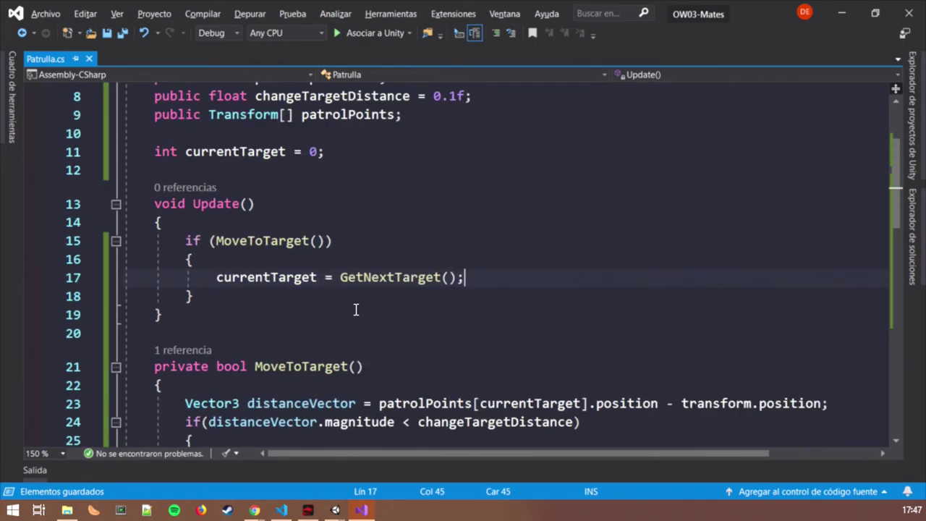
double_click(302, 278)
scroll(352, 275, "down", 2)
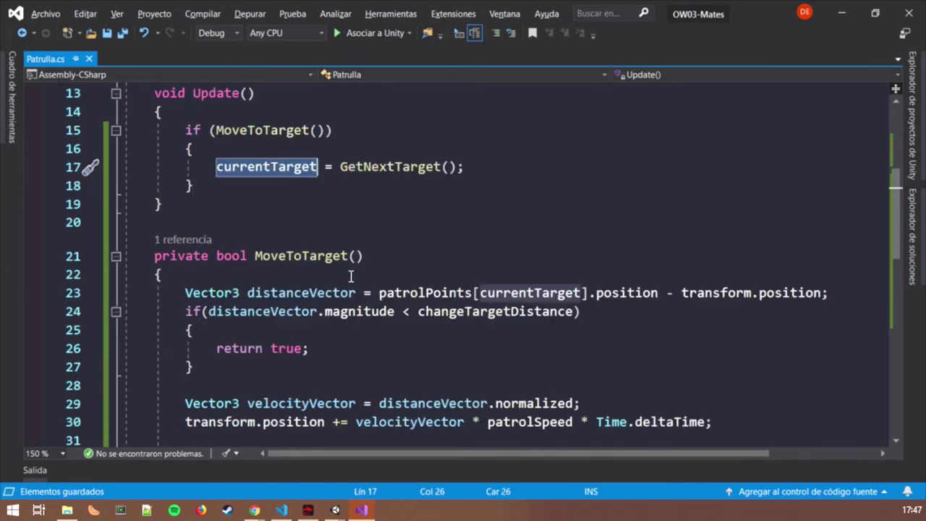
scroll(350, 283, "down", 8)
scroll(350, 283, "up", 2)
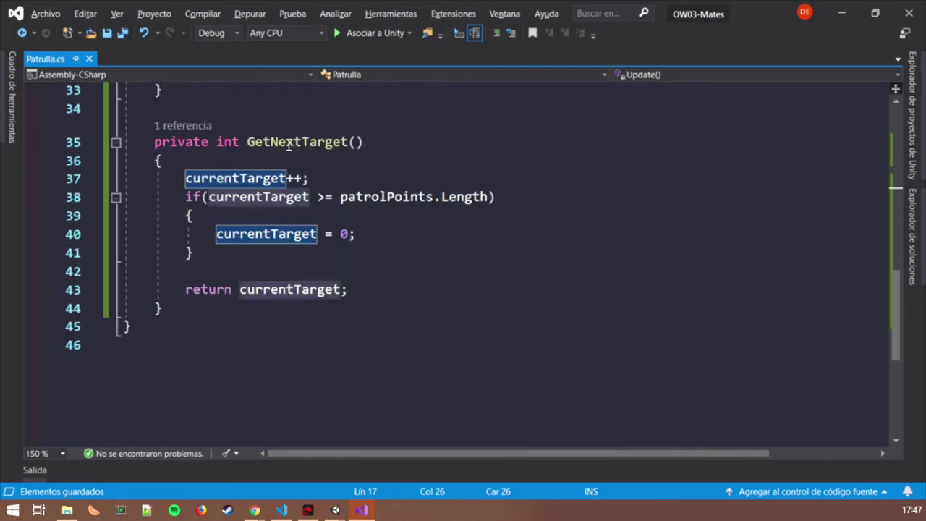
Check the returned currentTarget, scroll back to the top, and return to the Unity Editor
left_click(272, 291)
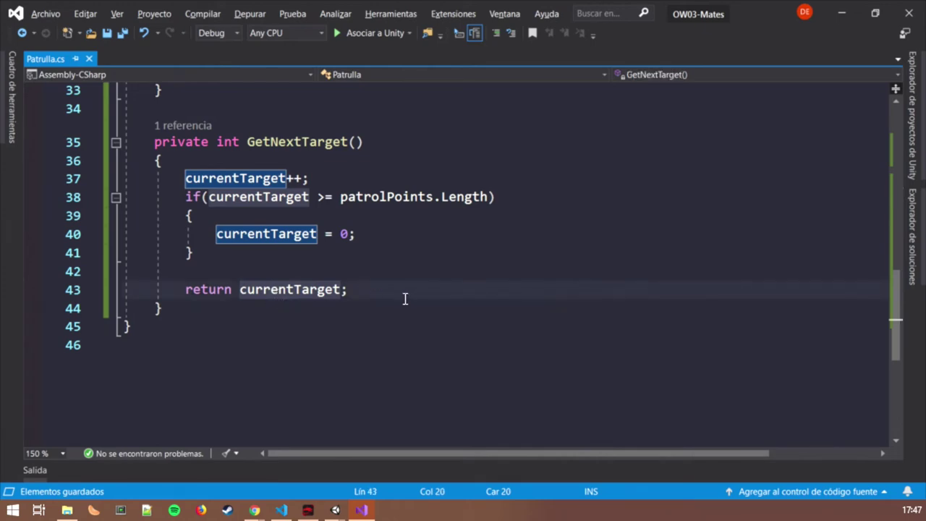
scroll(408, 298, "up", 3)
scroll(408, 299, "up", 3)
scroll(407, 298, "up", 4)
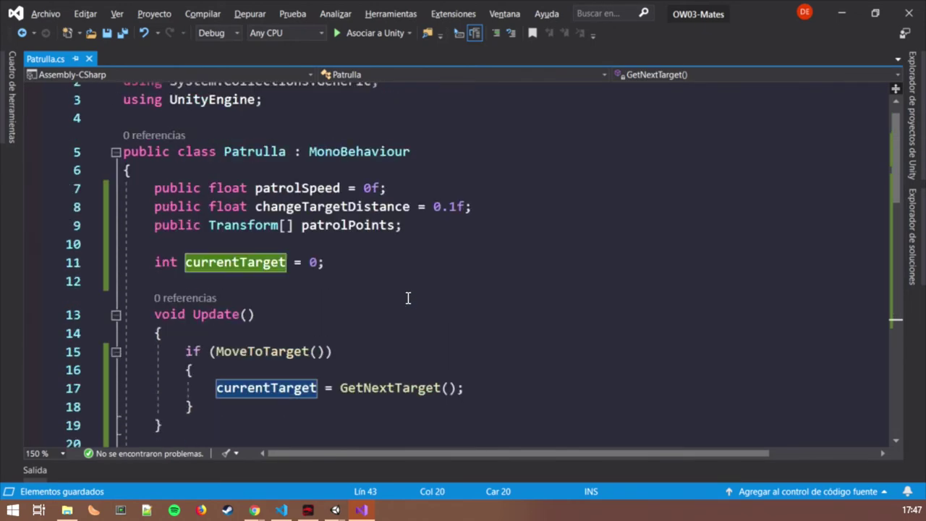
scroll(407, 298, "up", 1)
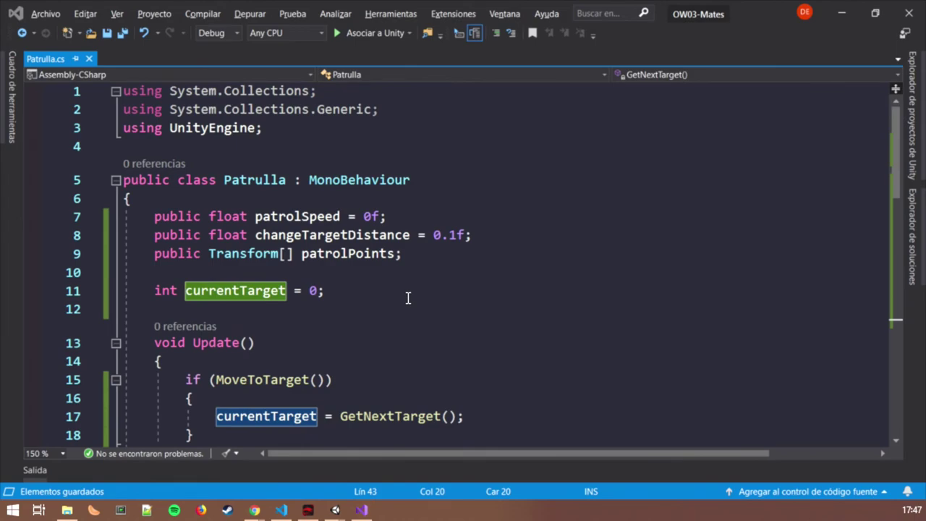
key("alt+Tab")
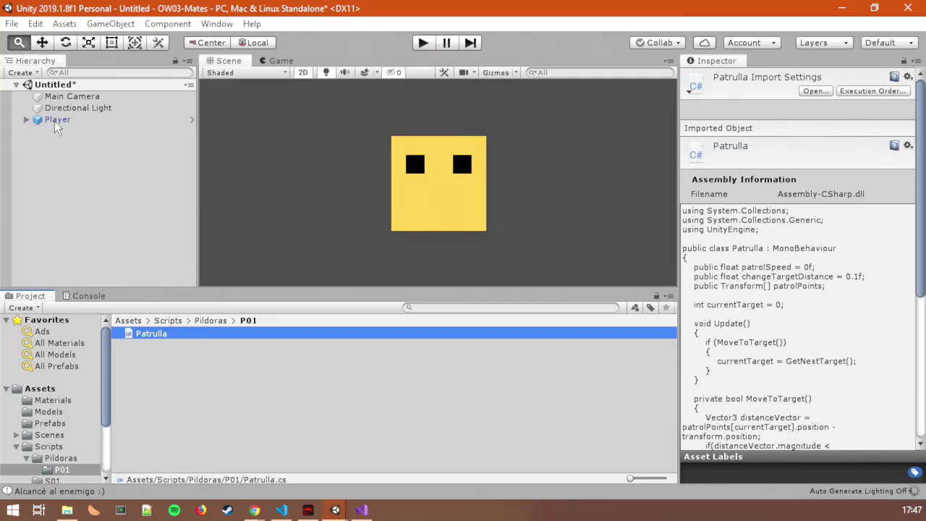
Attach the Patrulla script to the Player object
left_click(55, 122)
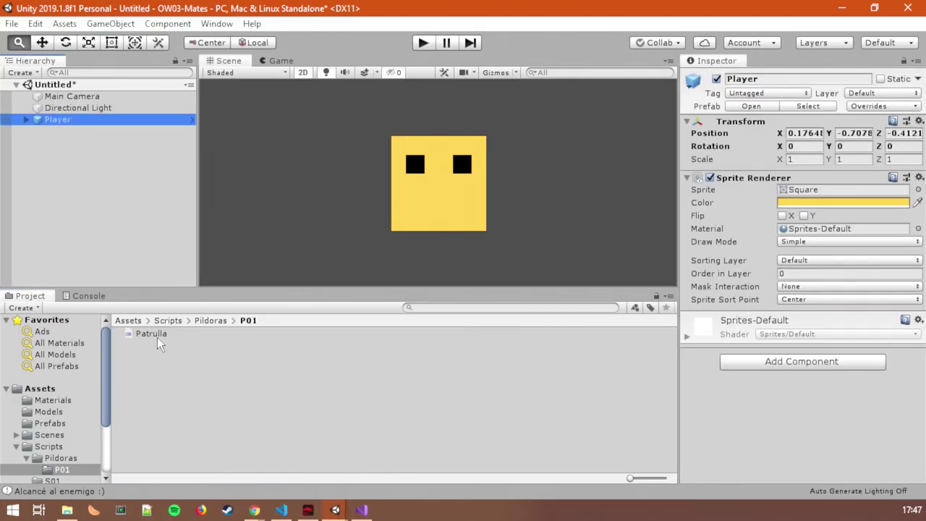
left_click_drag(158, 336, 798, 429)
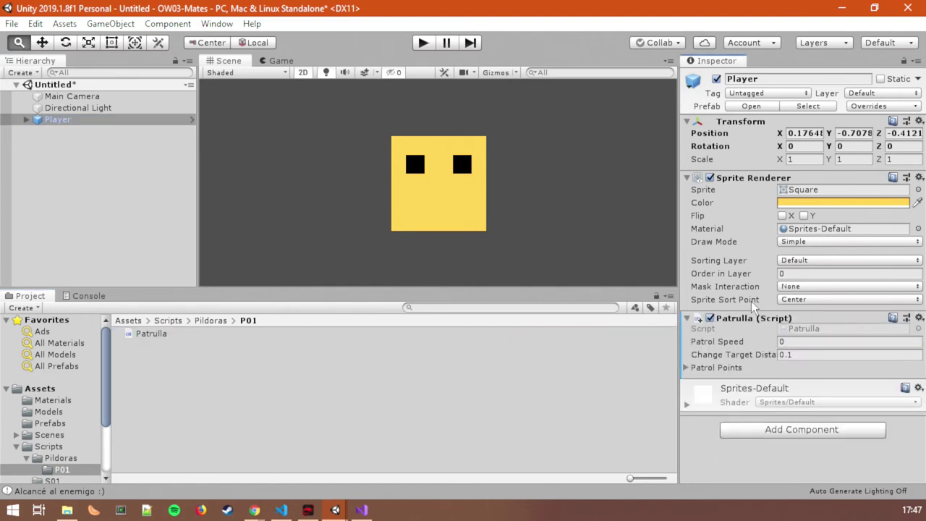
scroll(440, 204, "down", 5)
scroll(437, 204, "down", 3)
scroll(434, 205, "down", 2)
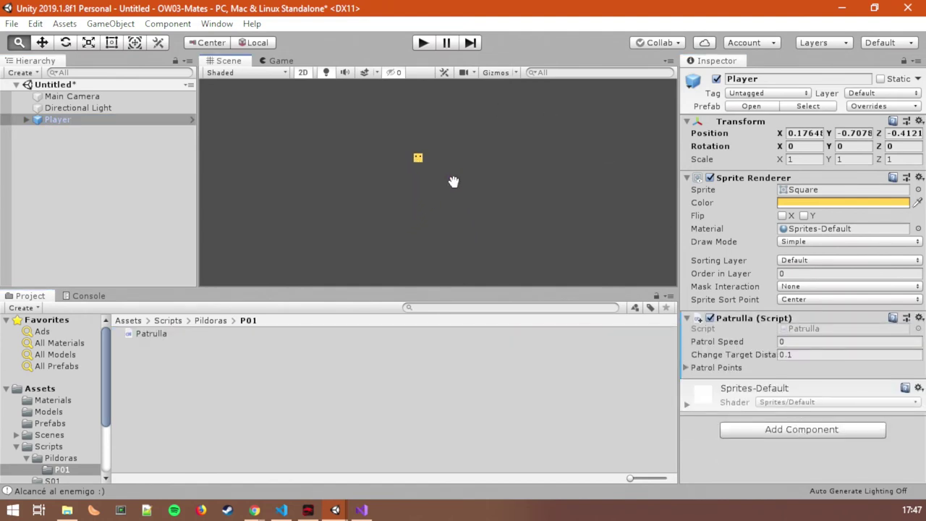
Check Patrulla's Patrol Speed field and expand the empty Patrol Points list (Size 0)
left_click(812, 343)
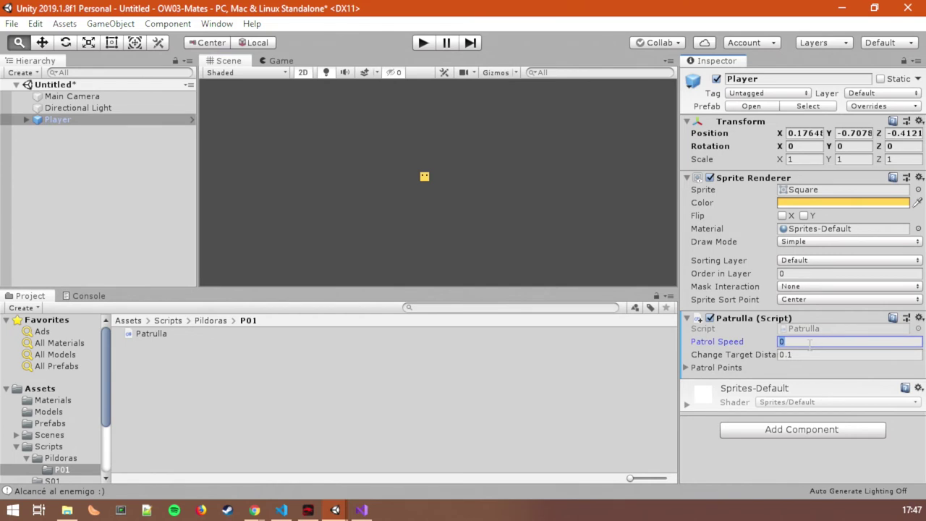
key("alt+Tab")
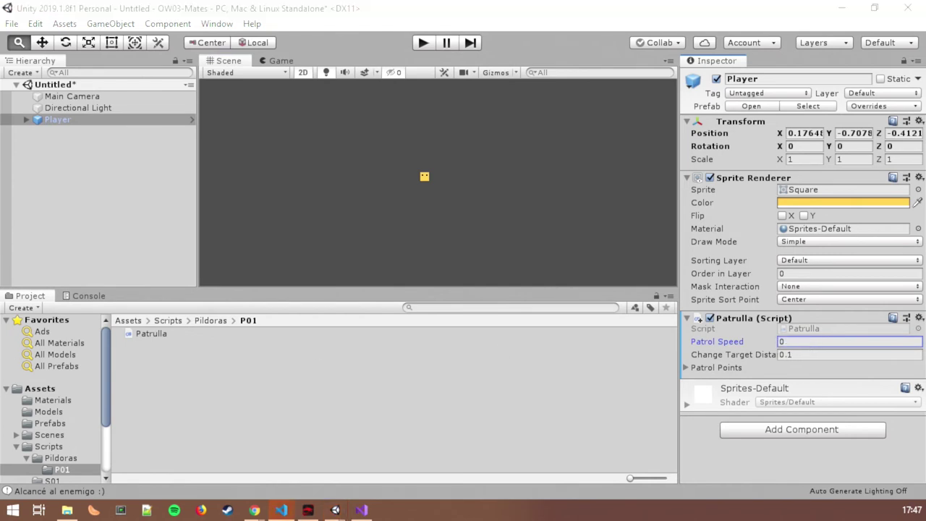
left_click(818, 345)
type("5f")
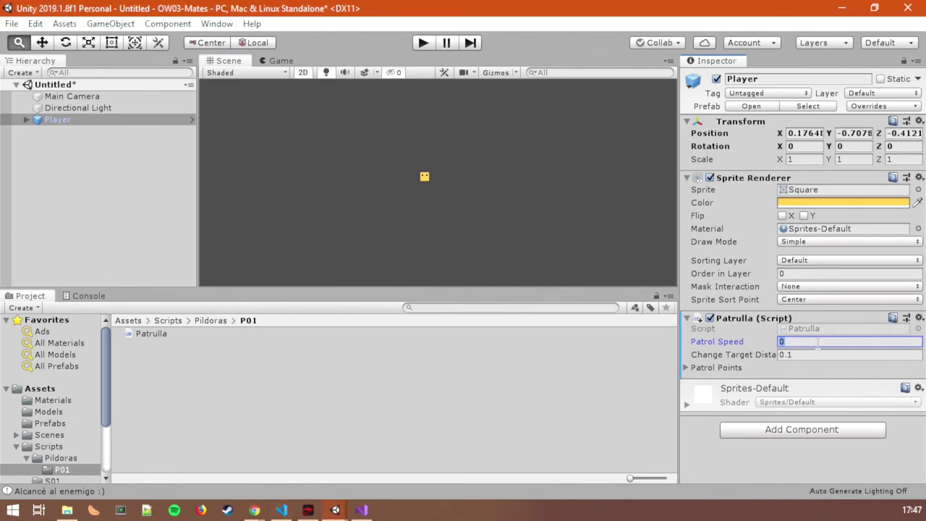
left_click(719, 369)
Create an empty object in the Hierarchy named 'Patrol Point'
left_click(139, 171)
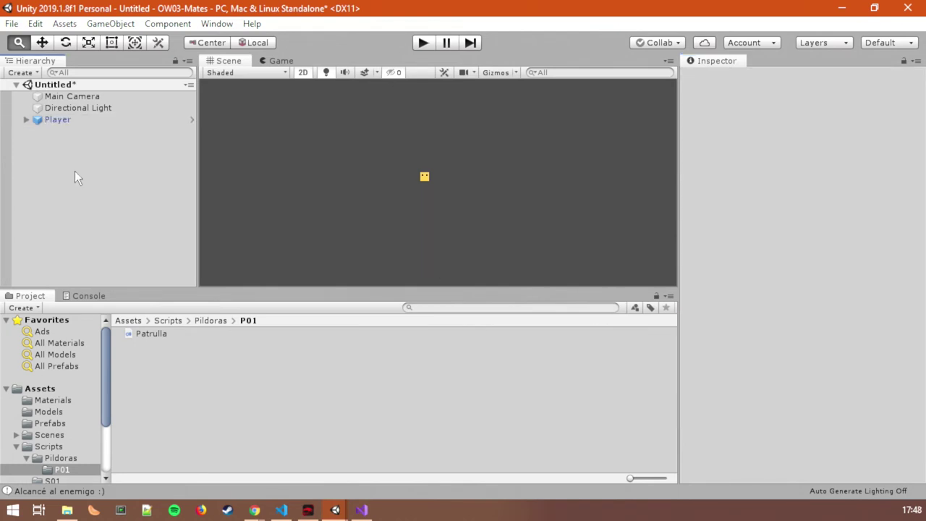
right_click(75, 170)
left_click(145, 304)
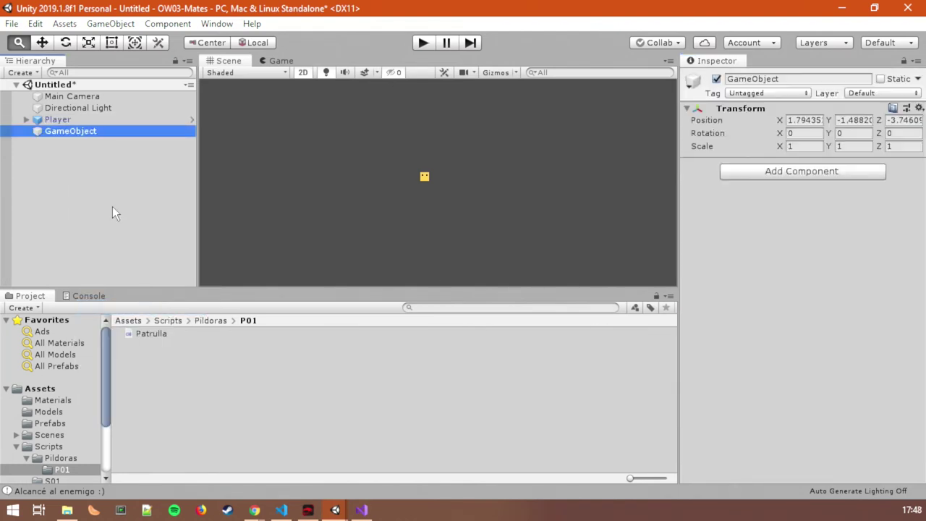
key("F2")
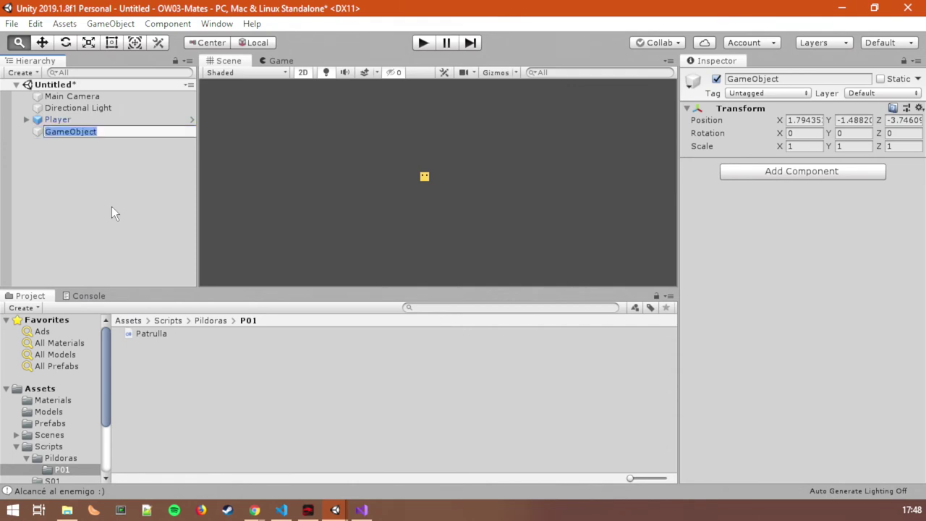
type("Patrol Point")
key("Return")
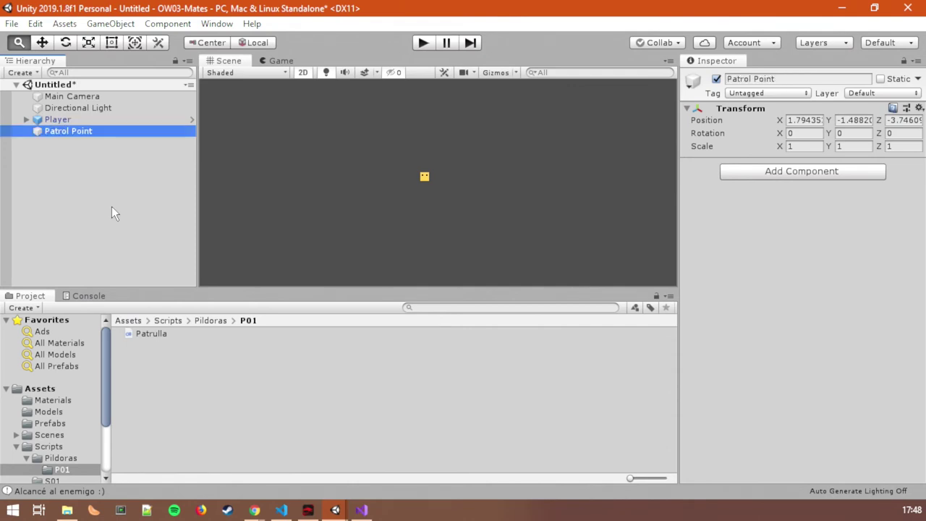
Move Patrol Point up-left of the Player, then duplicate and scatter copies around the scene
left_click(42, 43)
left_click_drag(443, 174, 310, 141)
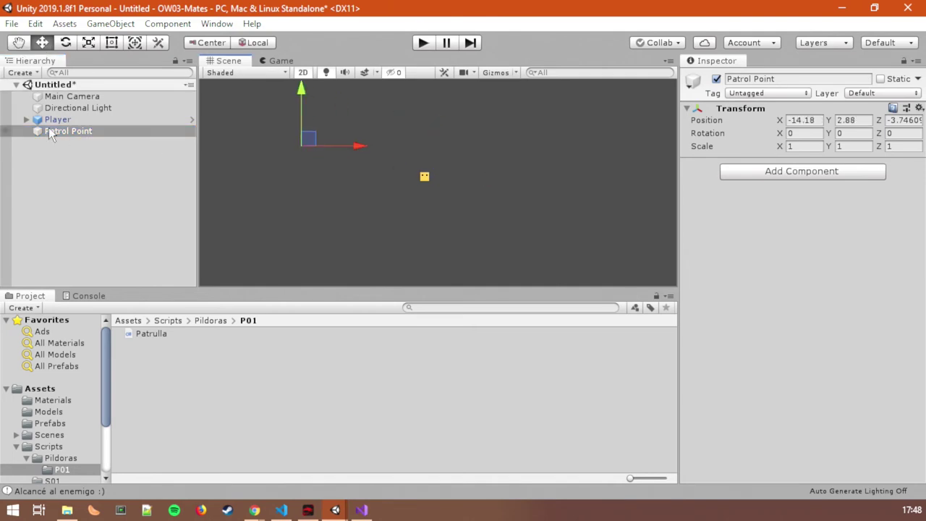
key("ctrl+d")
mouse_move(308, 140)
left_mouse_down()
mouse_move(382, 205)
mouse_move(416, 122)
mouse_move(463, 170)
mouse_move(374, 176)
mouse_move(494, 224)
mouse_move(555, 166)
mouse_move(501, 133)
left_mouse_up()
key("ctrl+d")
key("ctrl+d")
key("ctrl+d")
key("ctrl+d")
key("ctrl+d")
key("ctrl+d")
left_click(87, 120)
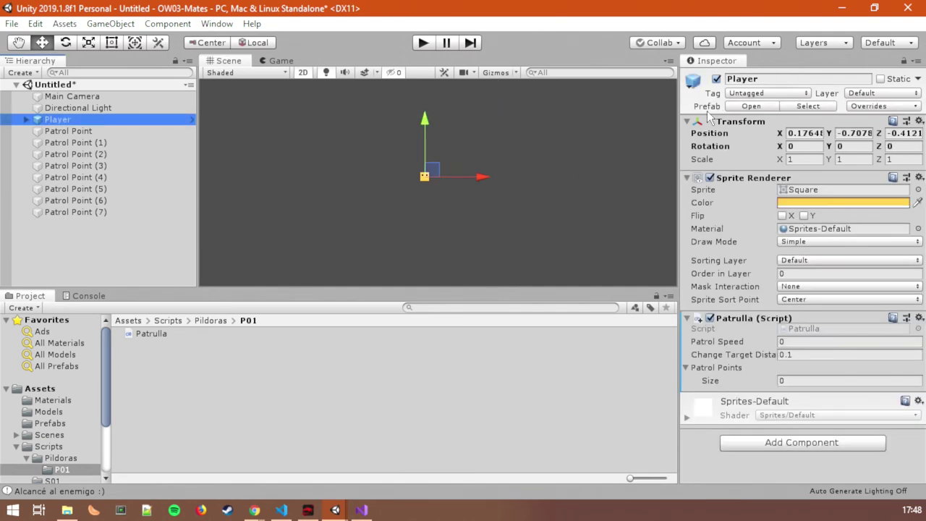
Lock the Inspector on Player, drag all eight Patrol Points into Patrol Points, and press Play
right_click(715, 64)
key("Escape")
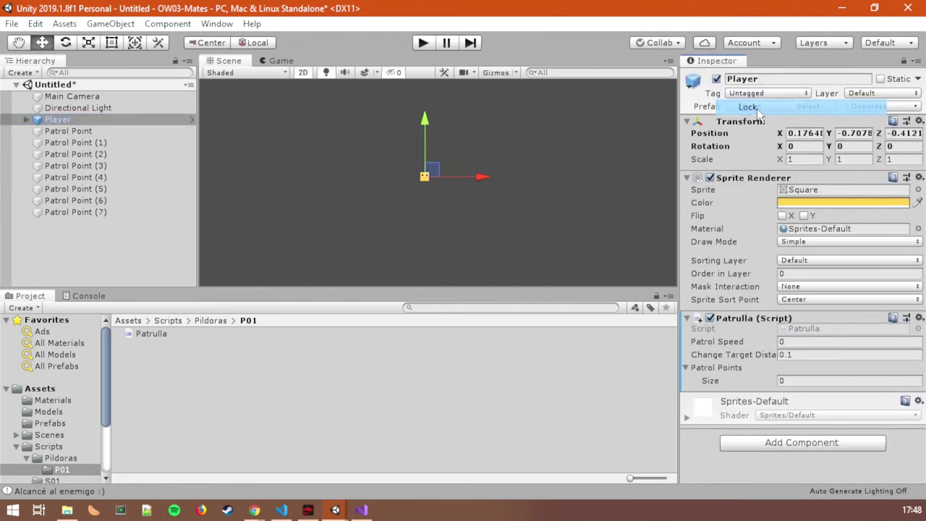
left_click(86, 211, "shift")
left_click_drag(87, 139, 559, 351)
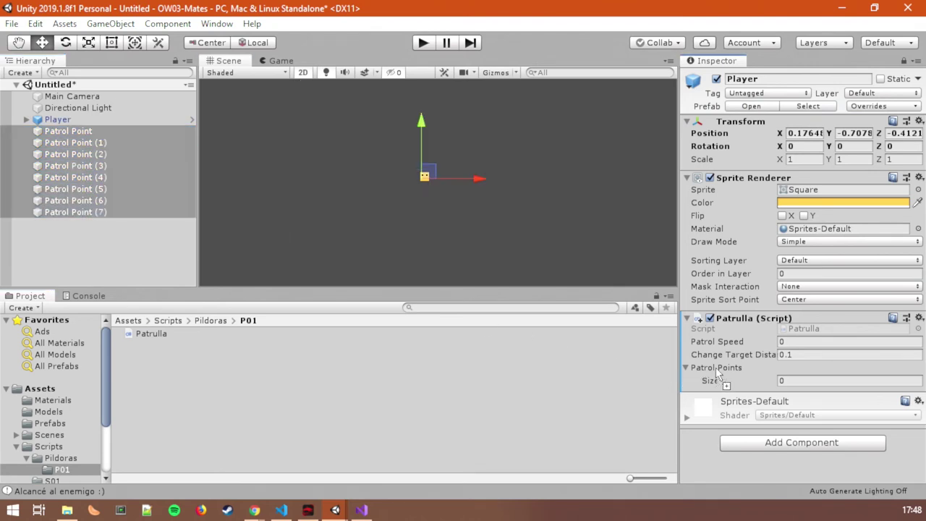
left_click_drag(718, 373, 718, 372)
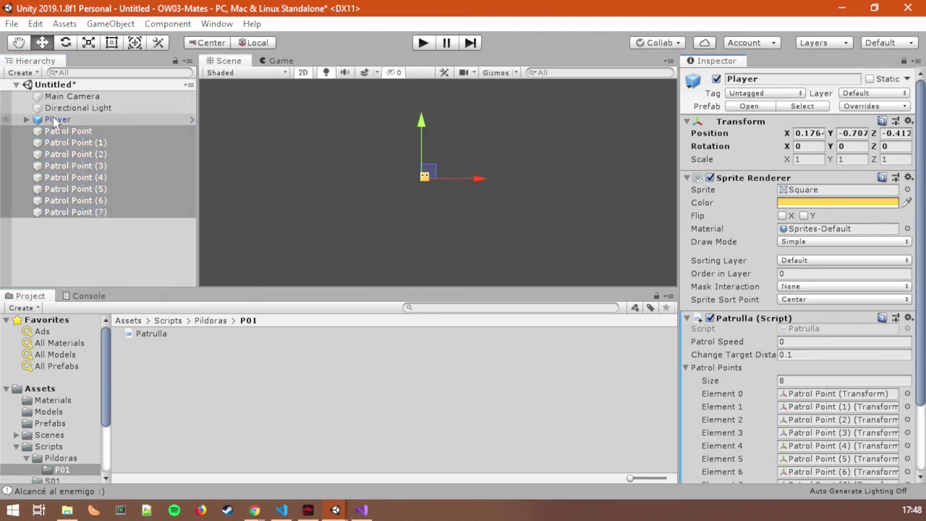
left_click(424, 43)
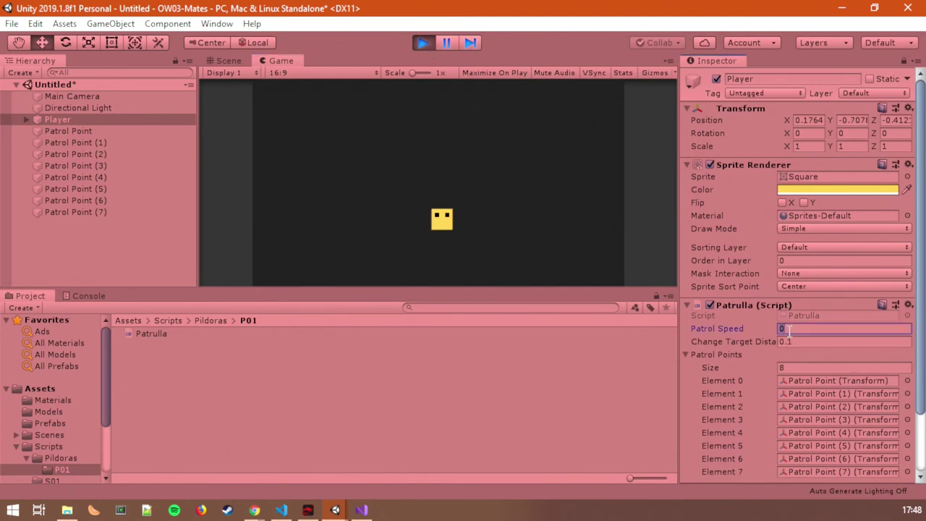
Set the Player's Patrol Speed to 5 in play mode and watch the patrol in the Scene view
type("5")
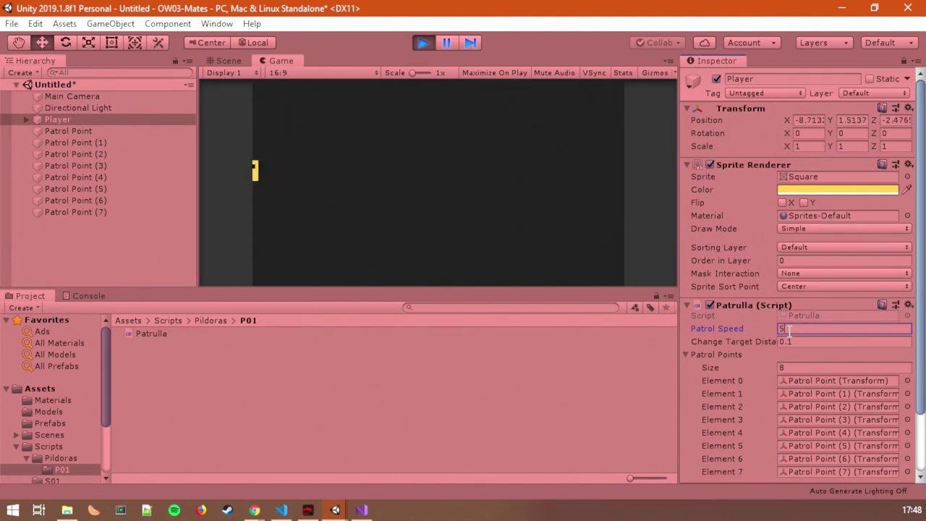
left_click(228, 61)
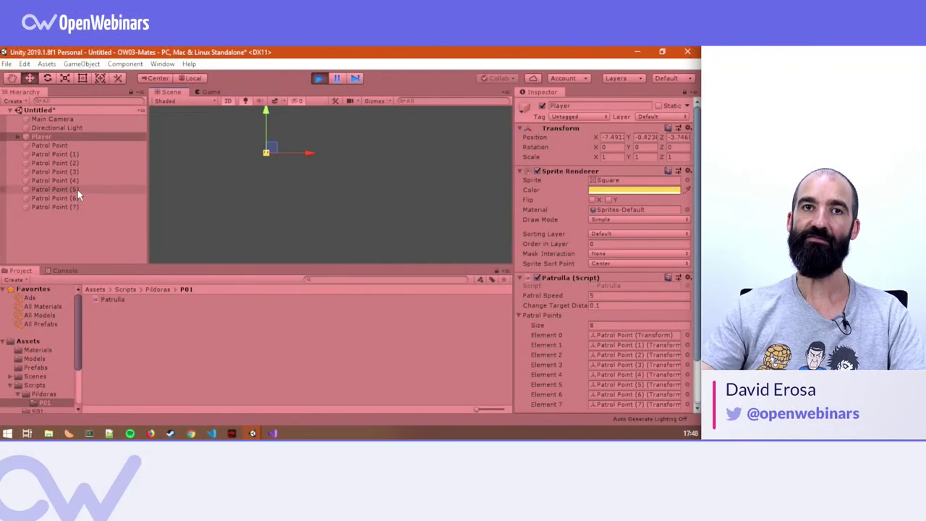
Add a 2D Sprite child named New Sprite under each of the eight Patrol Points
left_click(66, 144)
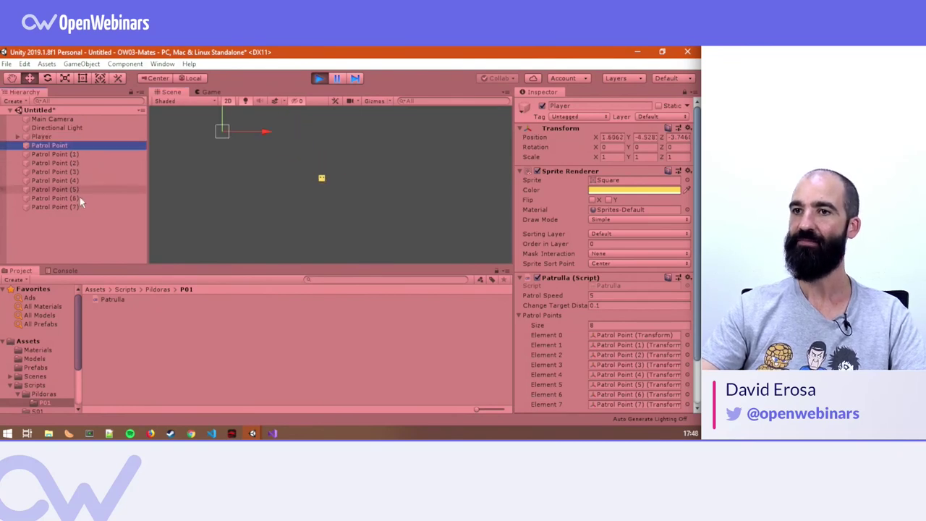
left_click(78, 208, "shift")
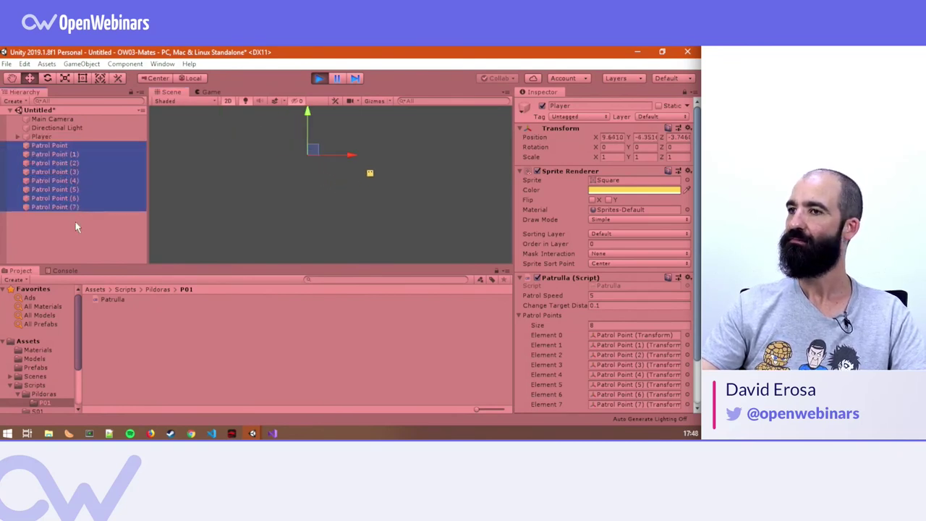
right_click(75, 185)
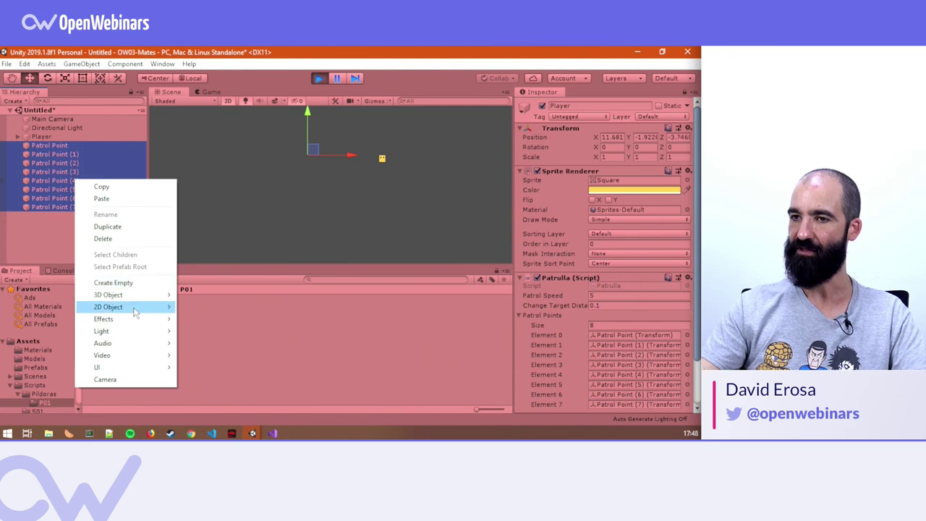
mouse_move(134, 311)
left_click(201, 307)
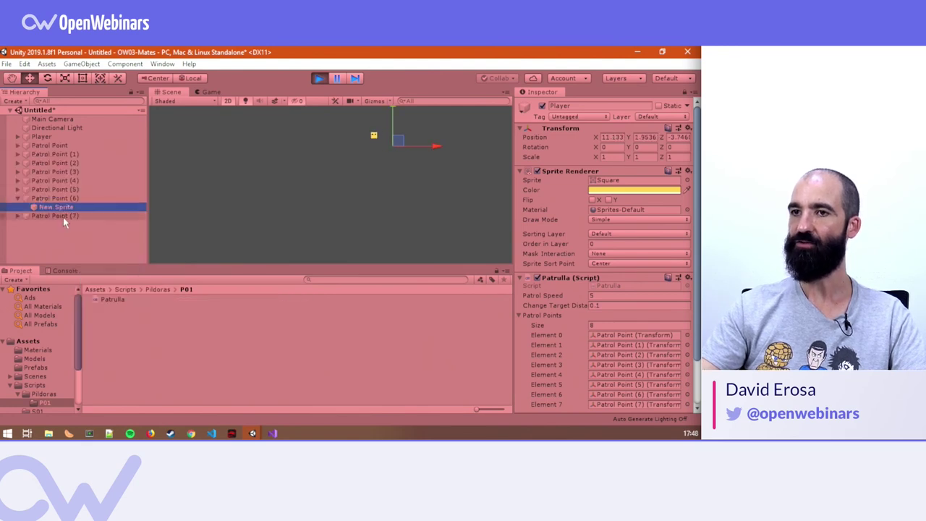
Expand every Patrol Point and select all eight New Sprite children
left_click(18, 215)
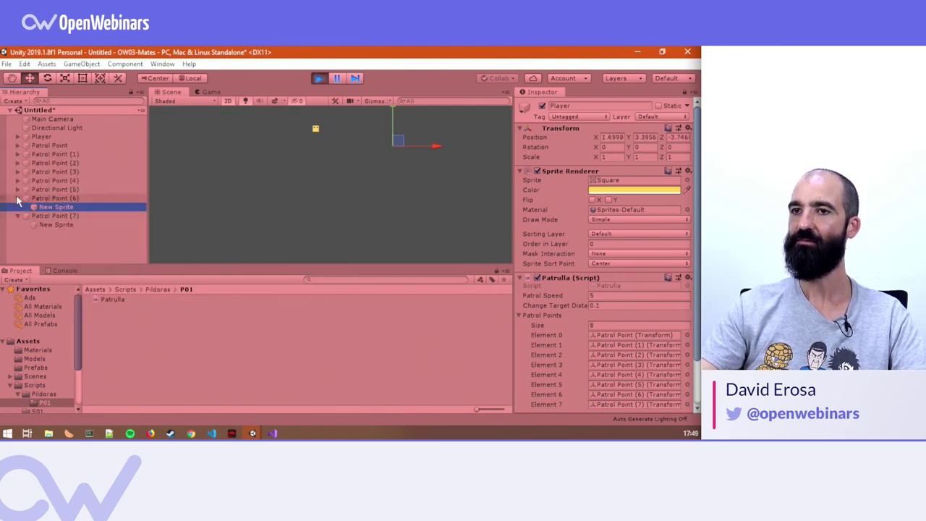
left_click(19, 189)
left_click(18, 180)
left_click(18, 172)
left_click(18, 163)
left_click(18, 154)
left_click(18, 145)
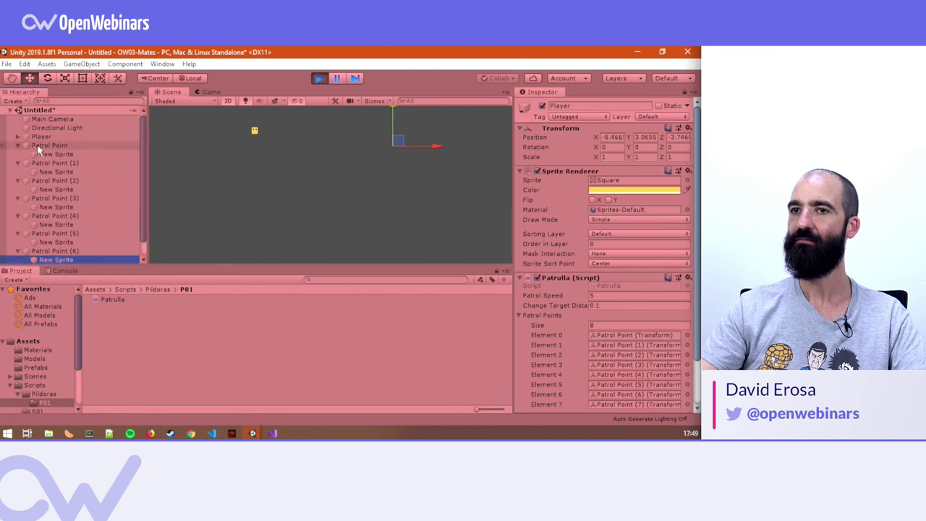
left_click(66, 155)
left_click(64, 172, "ctrl")
left_click(68, 190, "ctrl")
left_click(70, 207, "ctrl")
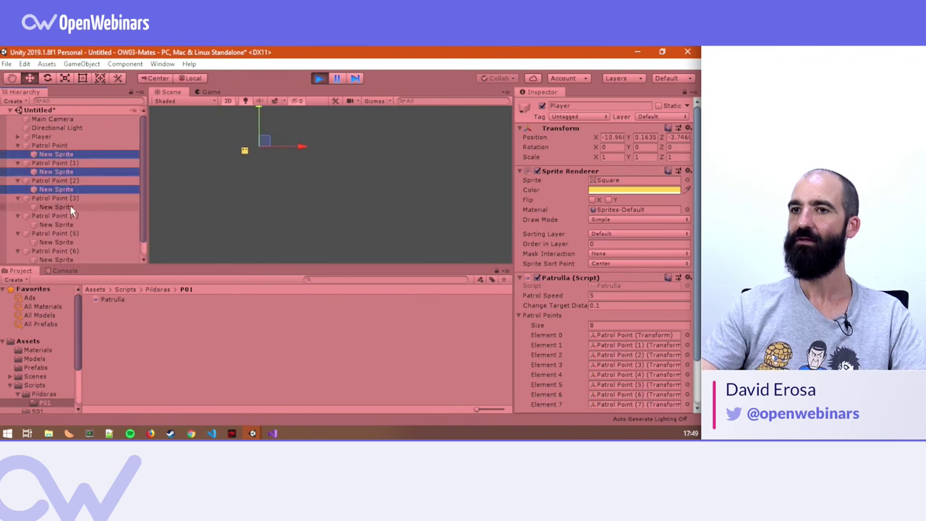
left_click(70, 224, "ctrl")
left_click(70, 242, "ctrl")
left_click(70, 260, "ctrl")
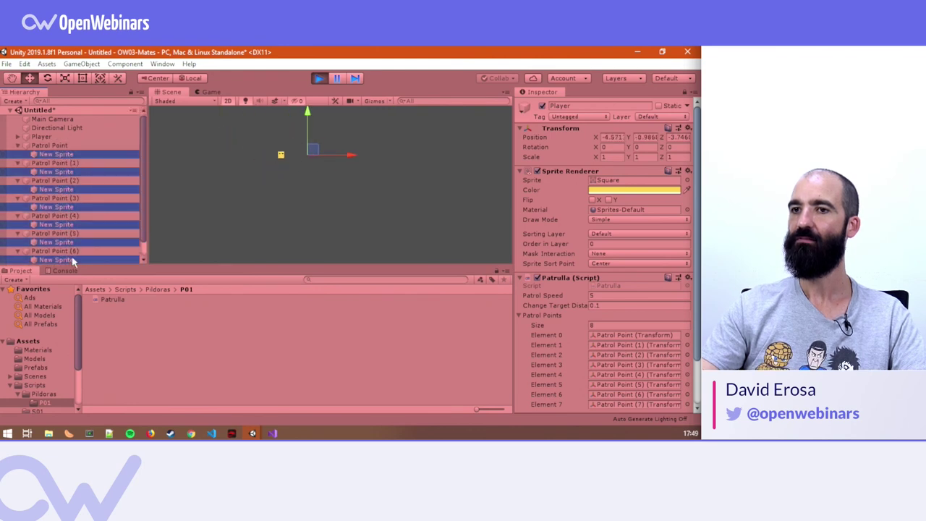
scroll(73, 246, "down", 1)
left_click(81, 259, "ctrl")
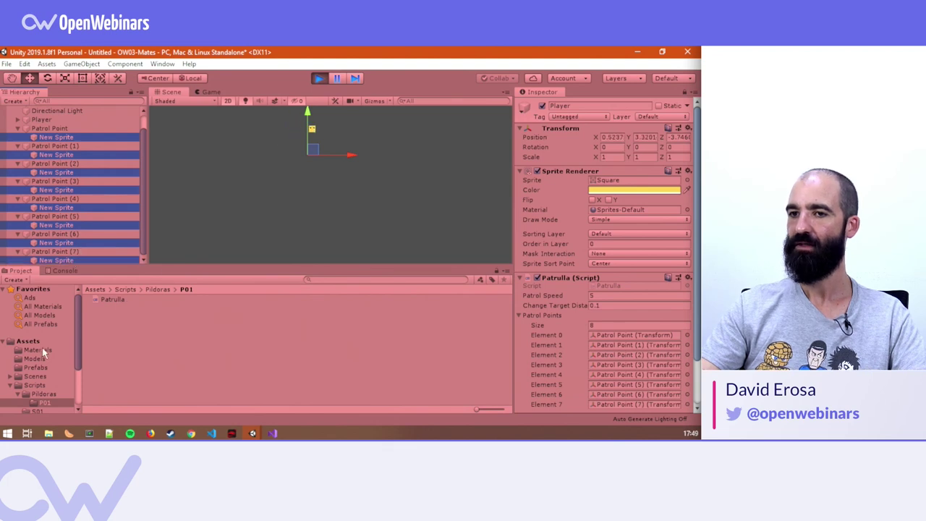
scroll(51, 384, "down", 3)
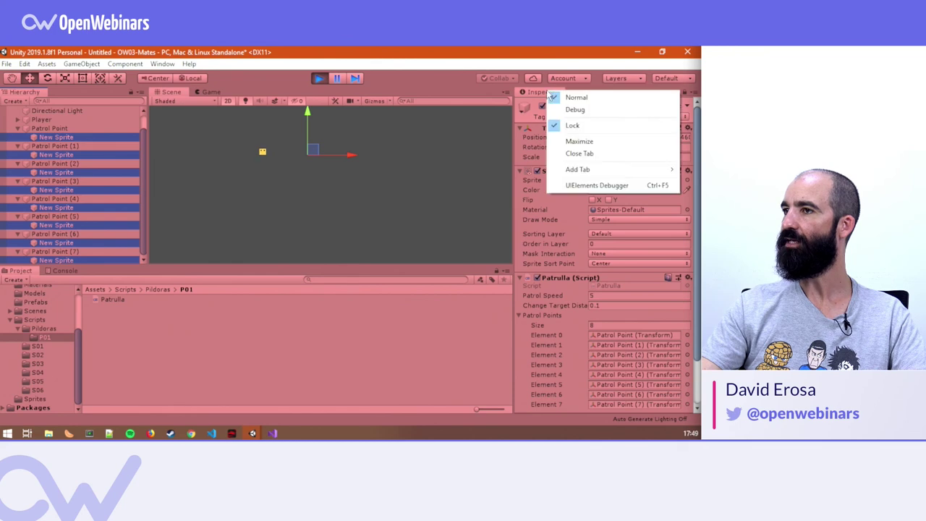
Unlock the Inspector and assign the Square sprite from the Sprites folder to all New Sprites
right_click(548, 92)
left_click(569, 126)
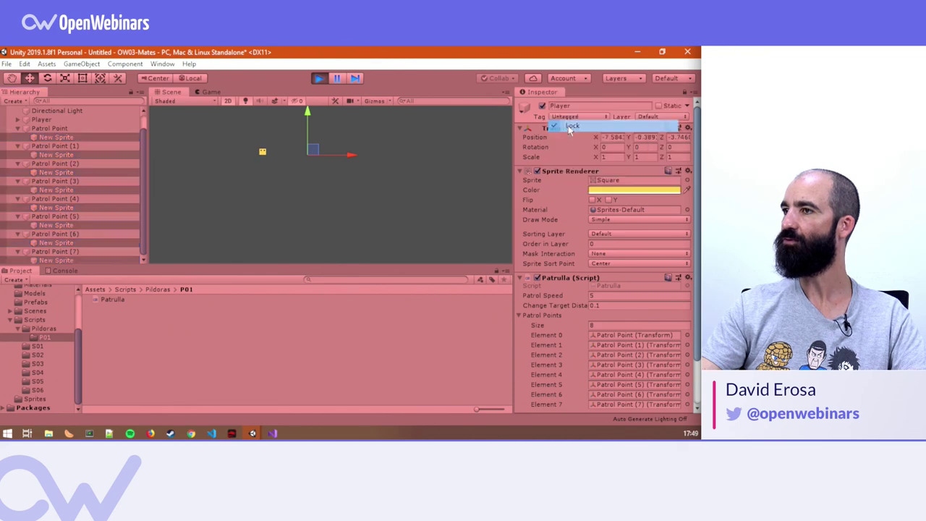
left_click(42, 400)
left_click_drag(119, 325, 615, 186)
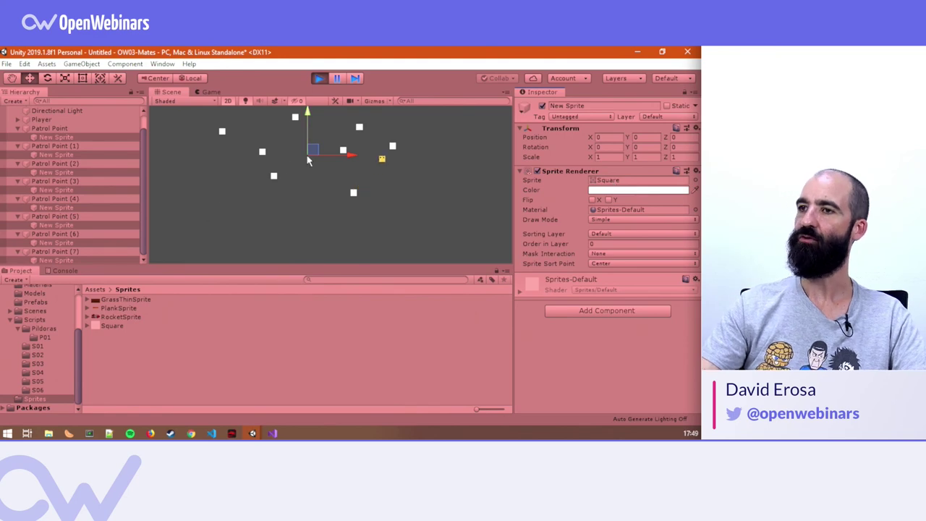
left_click(214, 92)
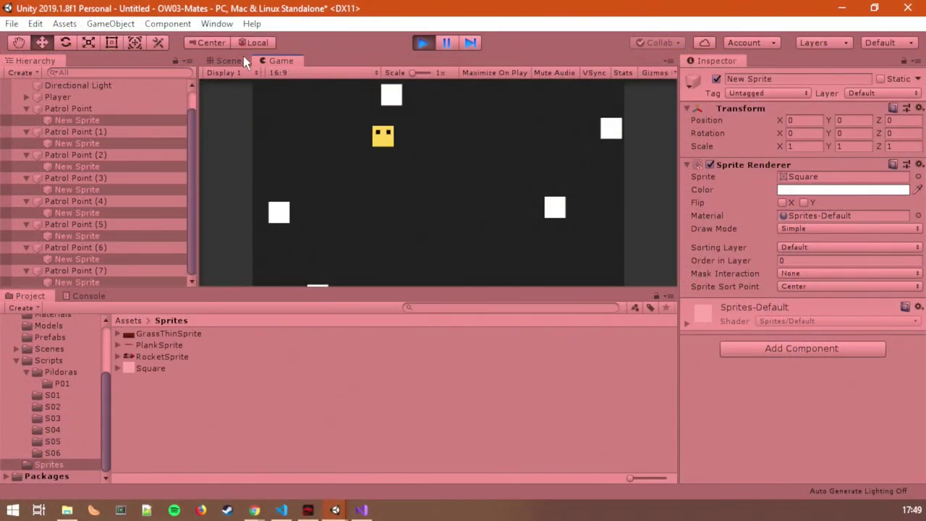
Set the Main Camera's Size to 11.16 so all patrol points fit the Game view
scroll(73, 94, "up", 2)
left_click(86, 97)
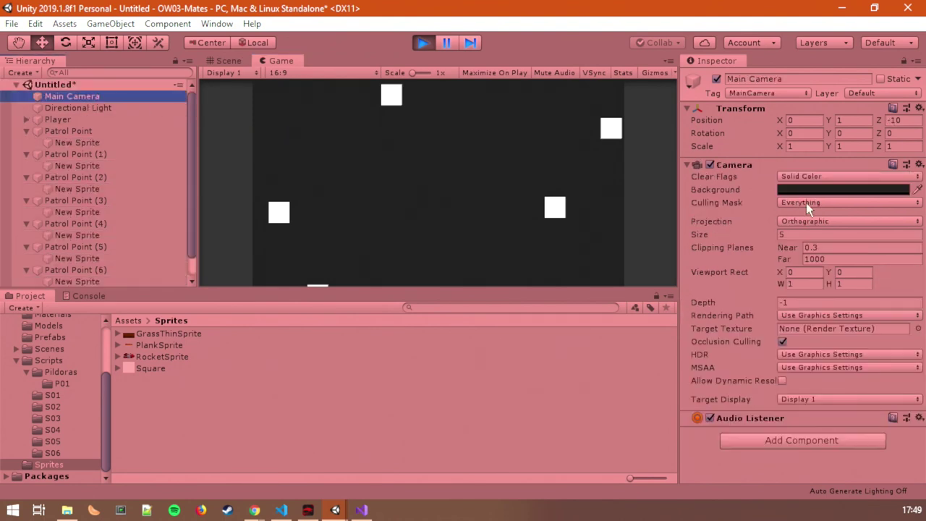
mouse_move(740, 235)
left_mouse_down()
mouse_move(909, 234)
mouse_move(859, 230)
left_mouse_up()
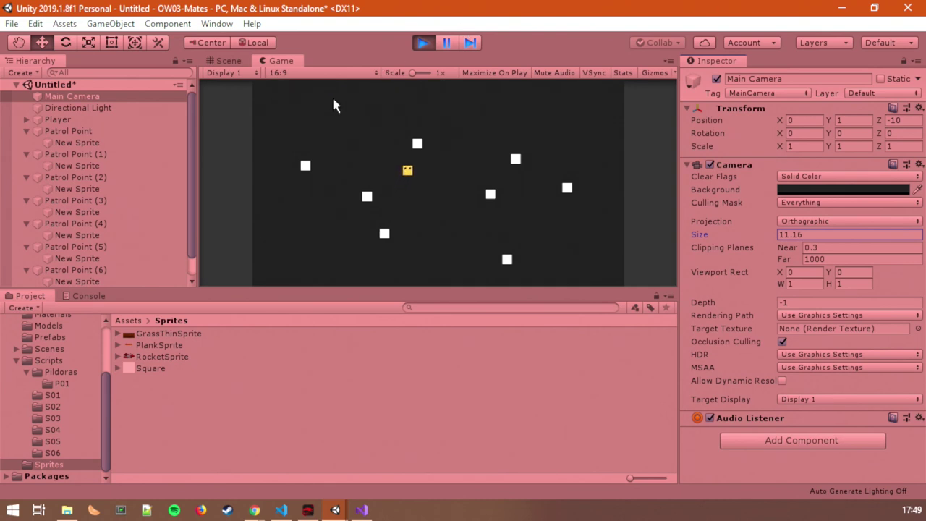
Collapse the Patrol Point through Patrol Point (4) entries in the Hierarchy
left_click(26, 130)
left_click(30, 144)
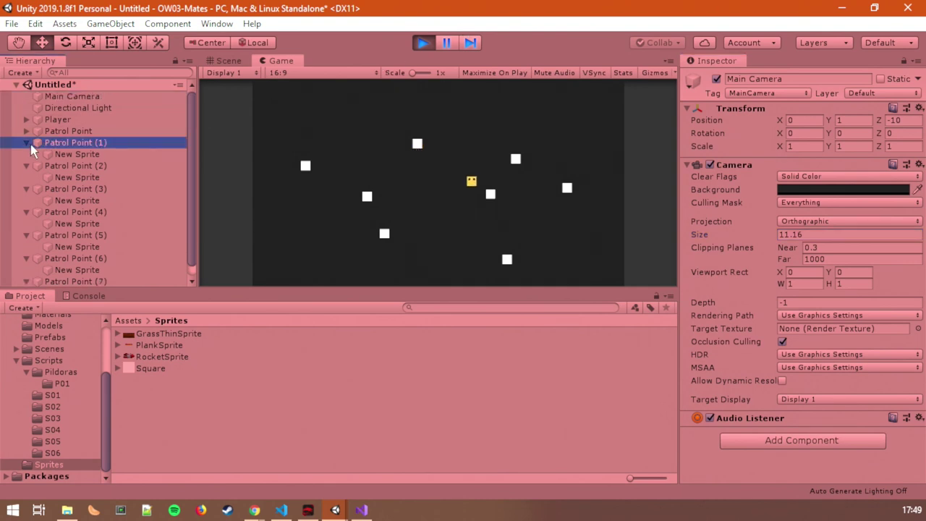
key("Left")
key("Down")
key("Left")
key("Down")
key("Left")
key("Down")
key("Left")
key("Down")
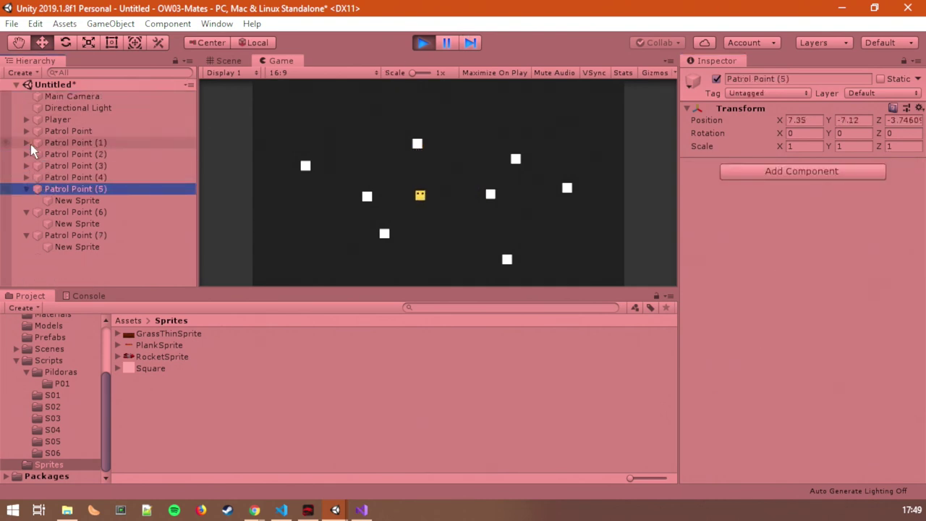
key("Left")
key("Down")
key("Left")
key("Down")
key("Left")
key("Left")
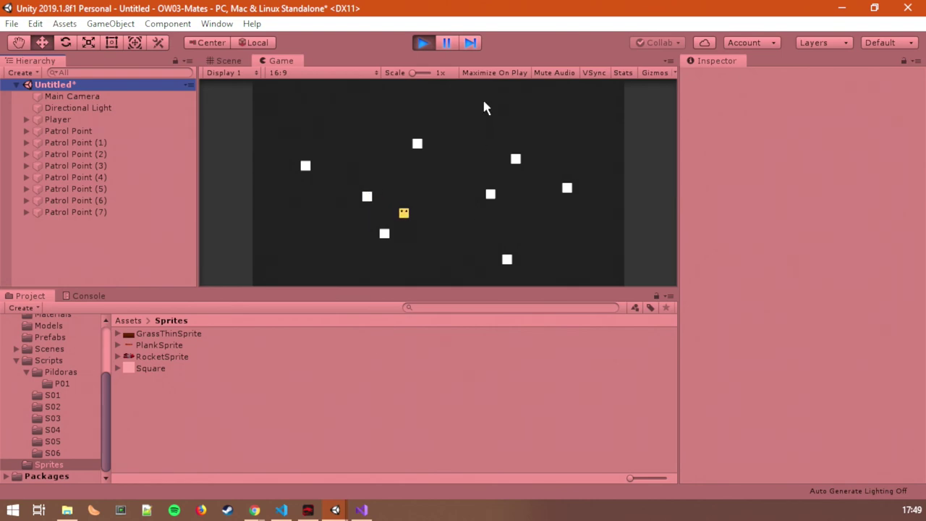